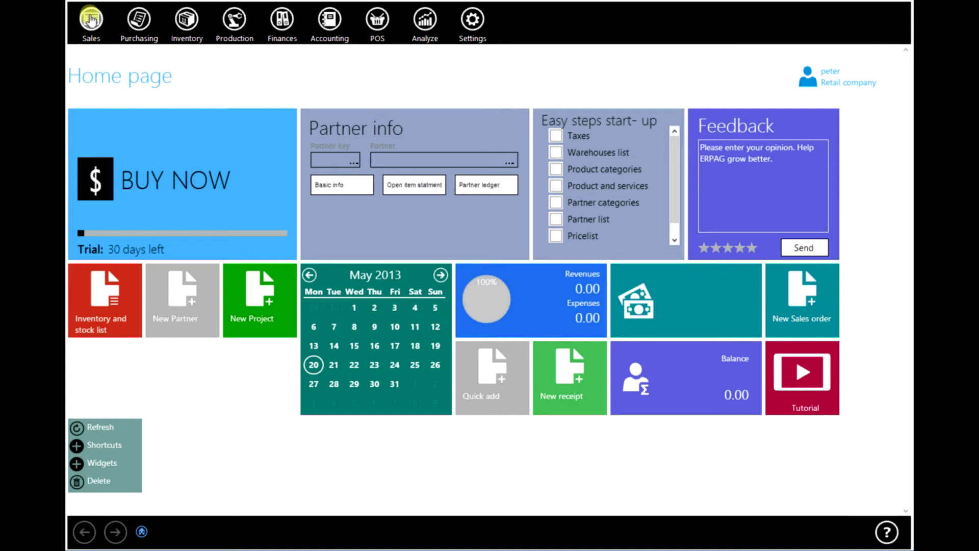
- Open Sales Invoicing filtered to Main warehouse and 2013, and start a new standard invoice
click(90, 20)
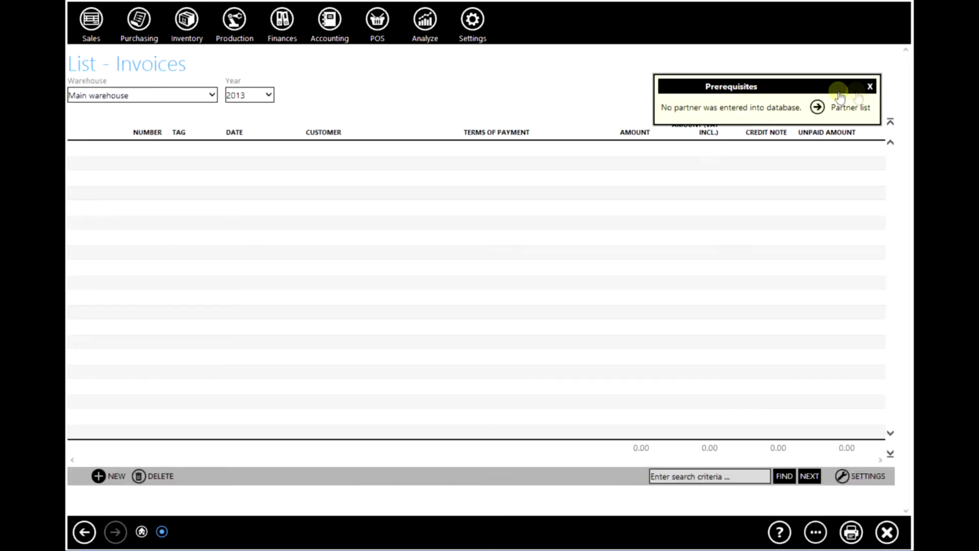
click(870, 86)
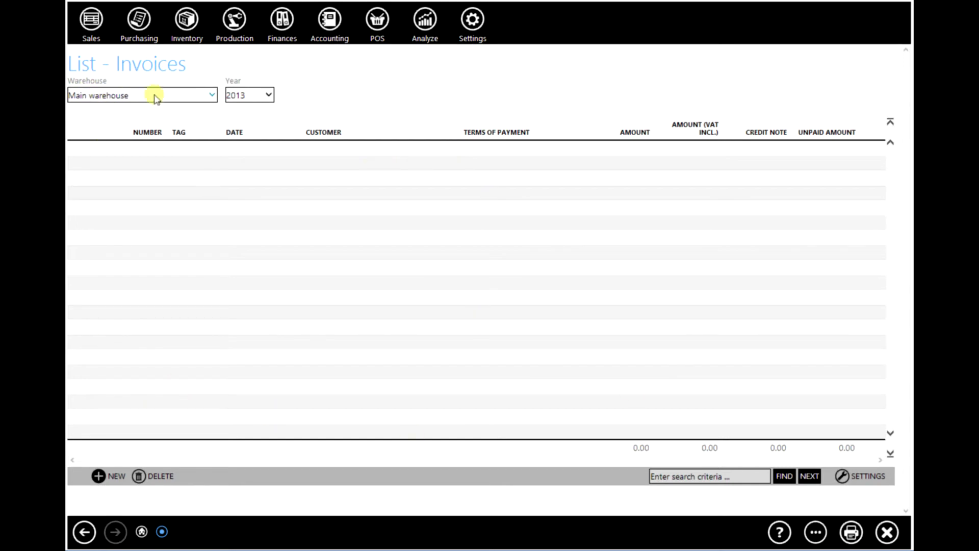
click(212, 95)
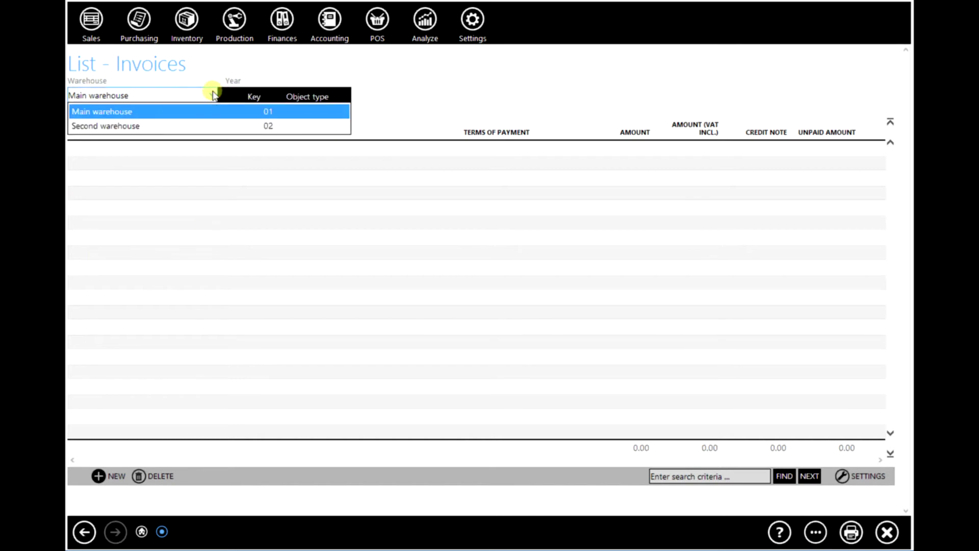
click(127, 126)
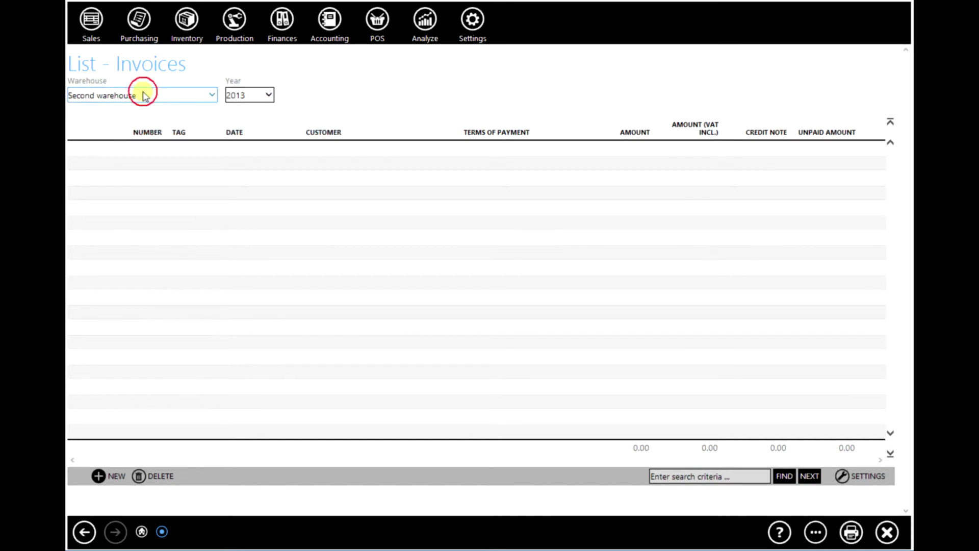
click(144, 95)
click(141, 110)
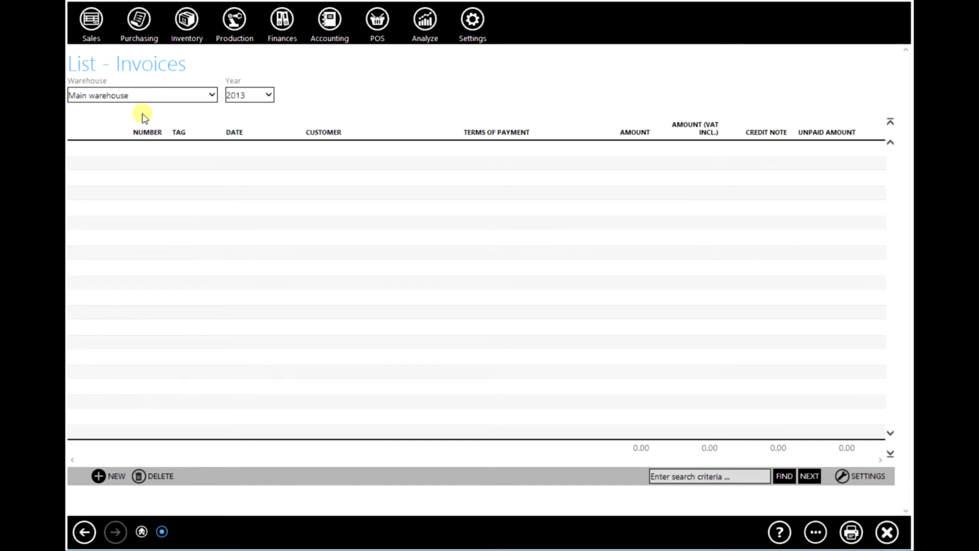
click(270, 95)
click(270, 95)
click(102, 477)
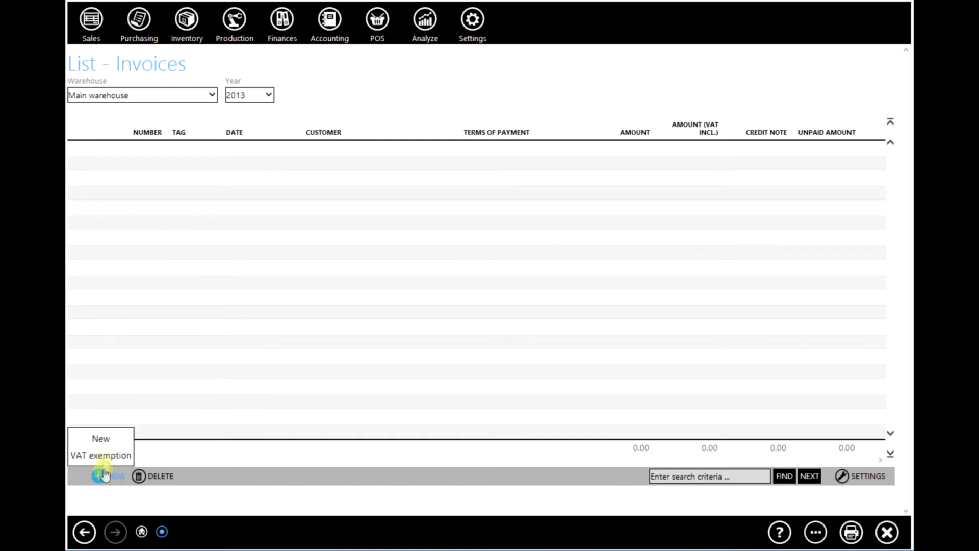
click(102, 439)
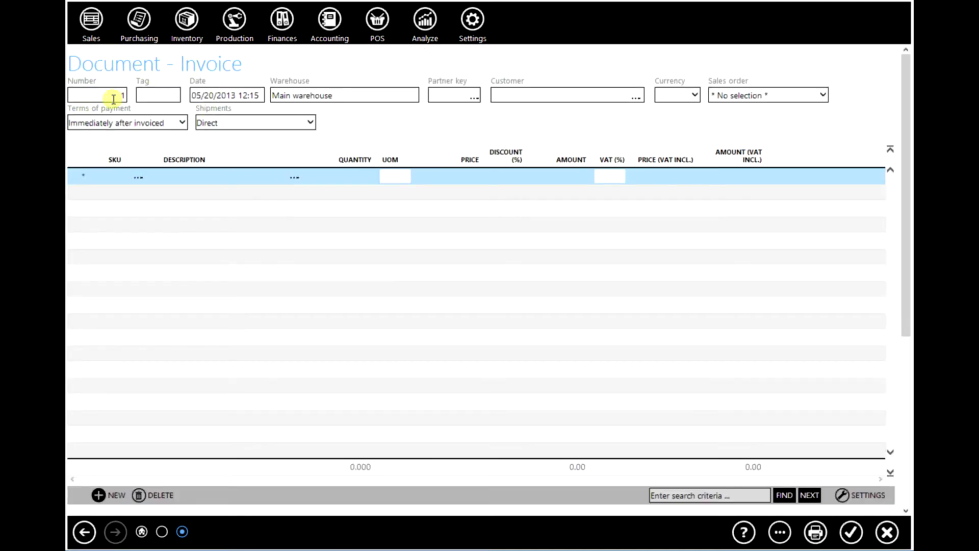
- Date the invoice 03/20/2013 and begin adding a new customer from the Customer lookup
click(194, 94)
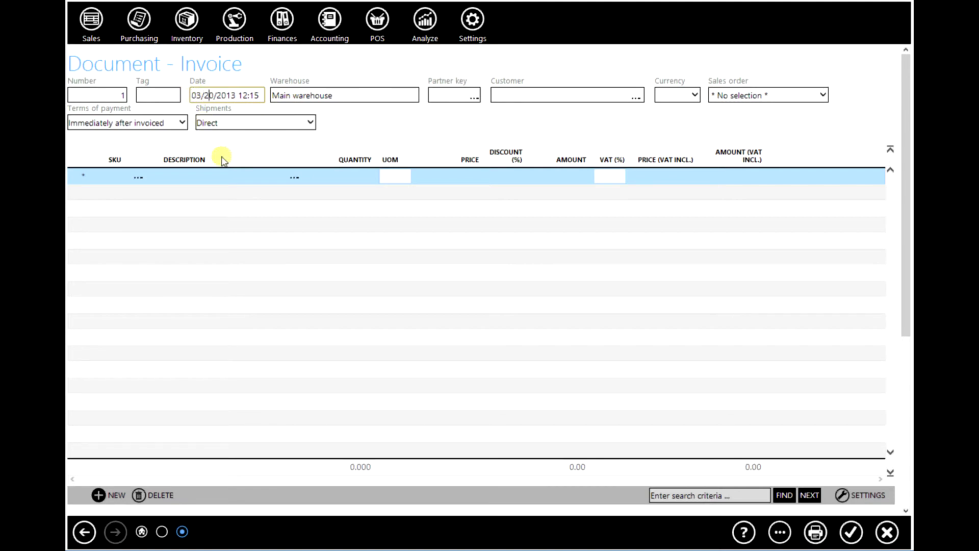
key(Tab)
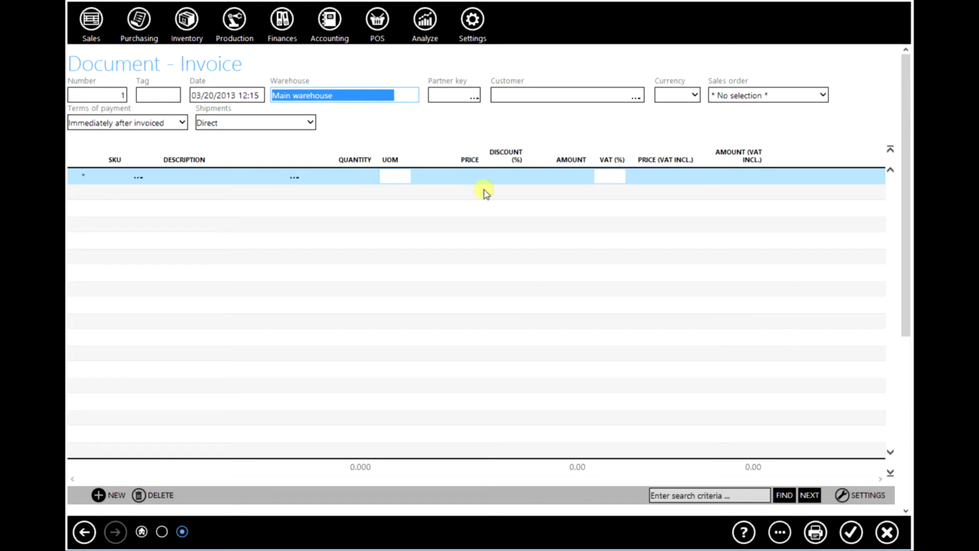
key(Tab)
click(505, 96)
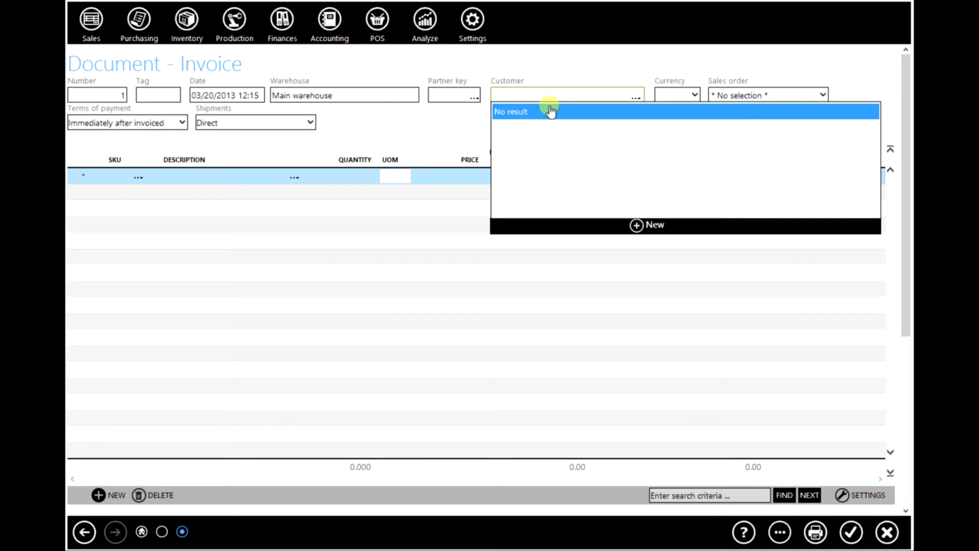
click(641, 226)
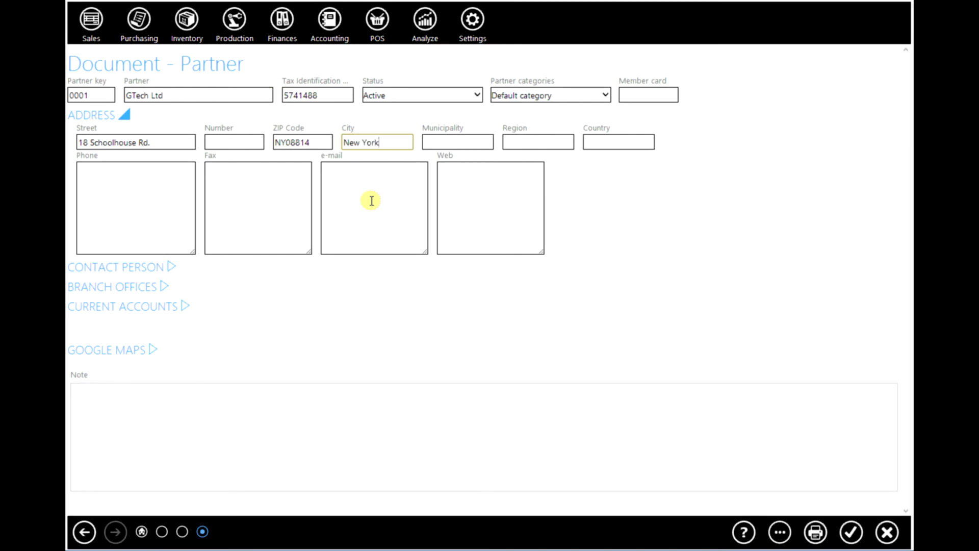
- Save the new customer GTech Ltd with its tax ID and New York address
key(Tab)
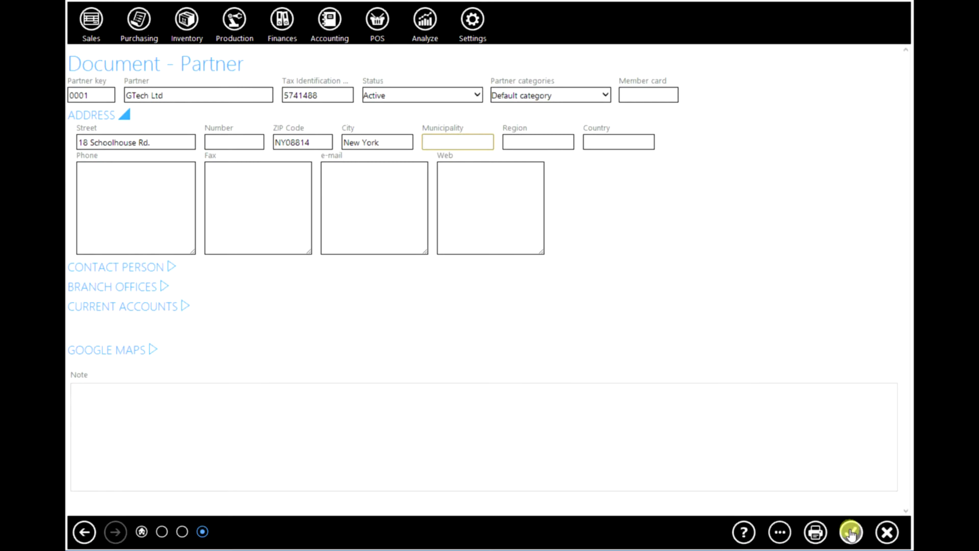
click(851, 532)
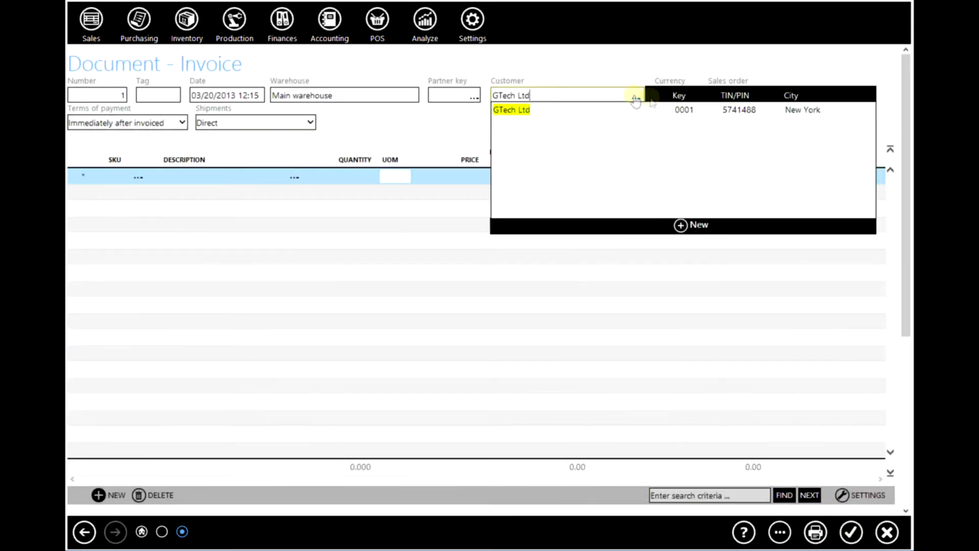
- Invoice GTech Ltd for 2 Asus TF700T (SKU 0002) at 495.00 each, then save
click(603, 110)
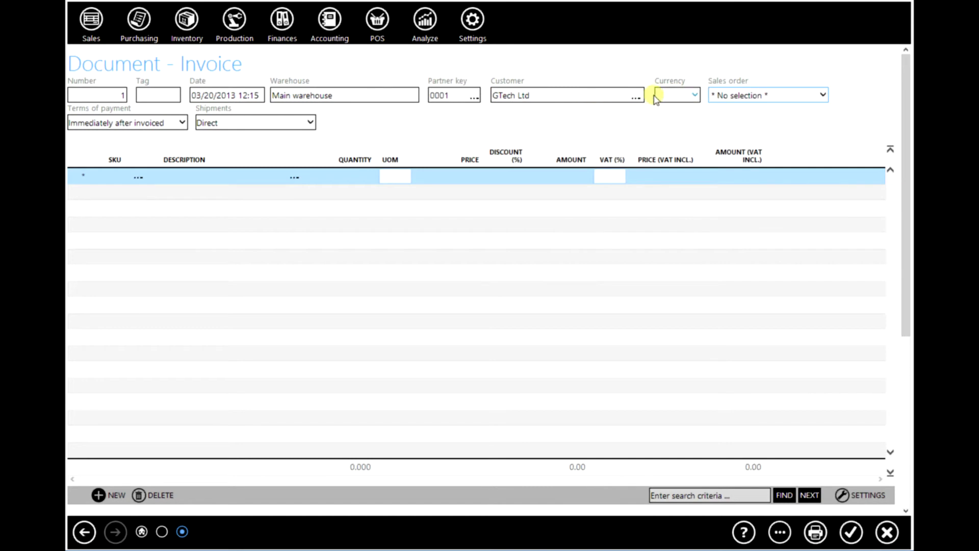
click(107, 182)
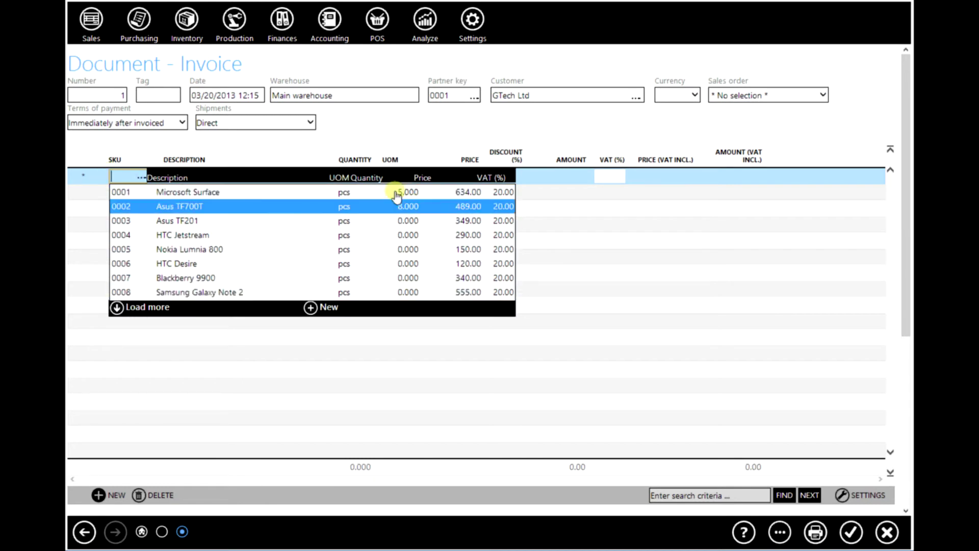
click(176, 207)
click(359, 178)
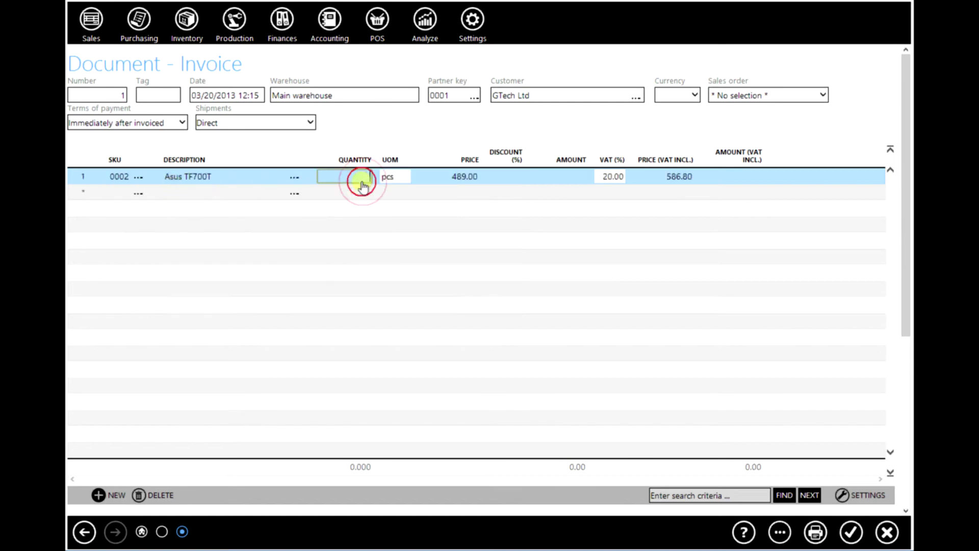
key(Tab)
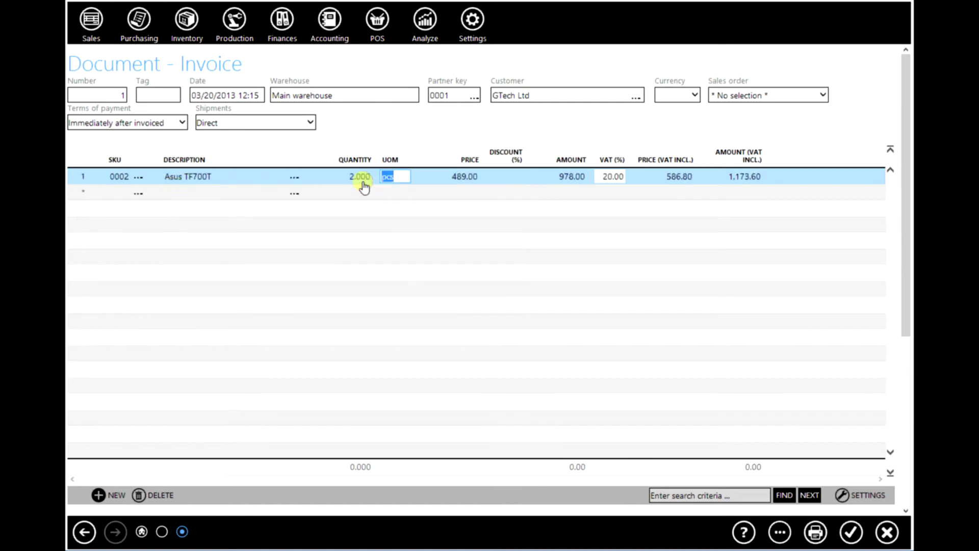
key(Tab)
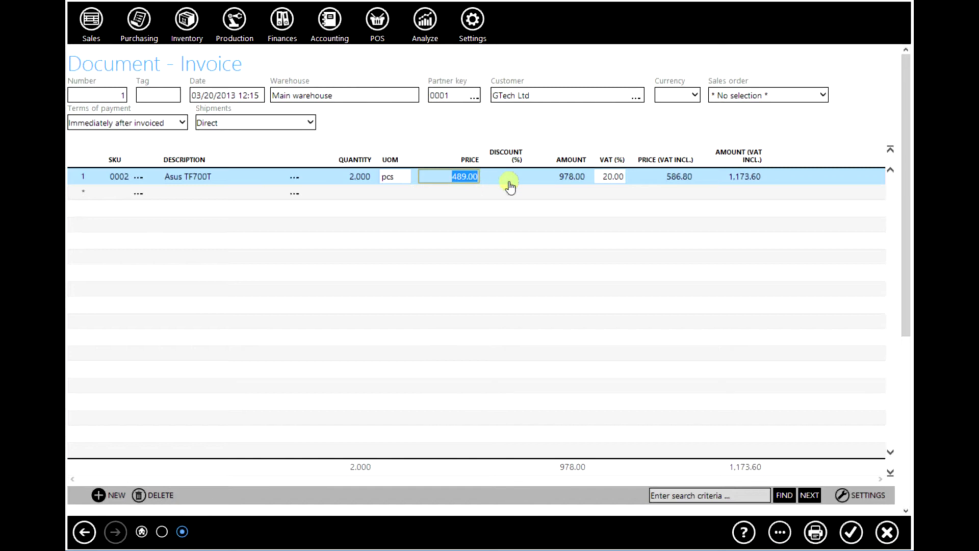
text(495)
click(510, 184)
key(Tab)
key(Tab)
key(Tab)
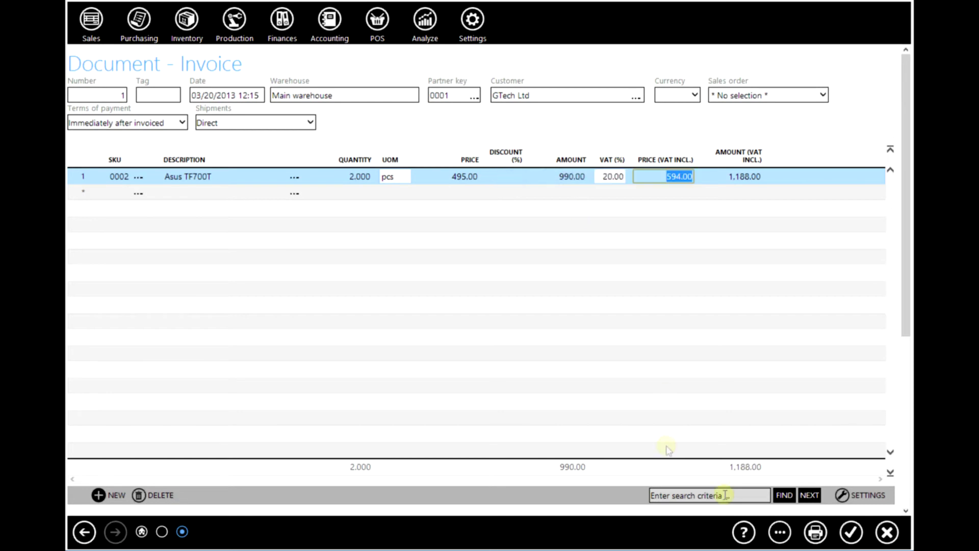
click(851, 536)
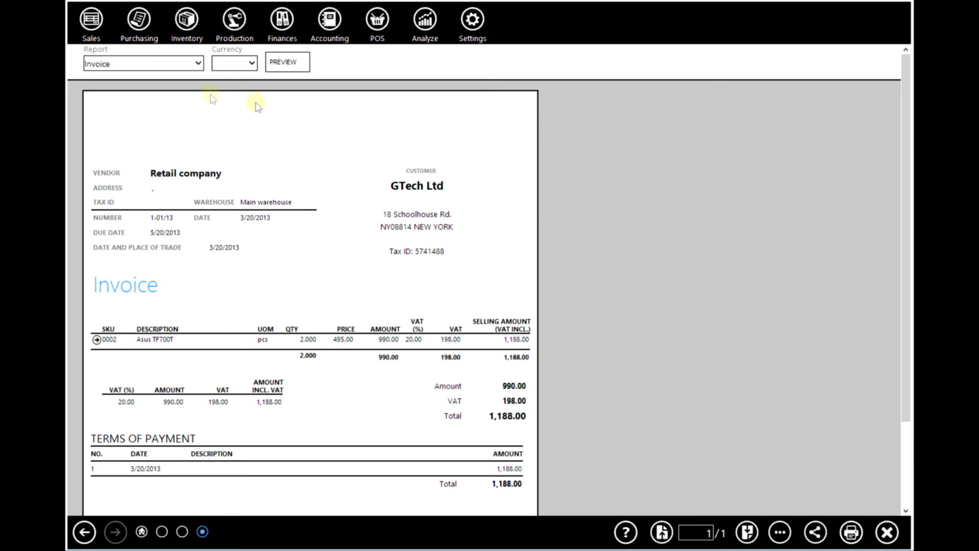
- Review the invoice 1-01/13 printout, checking its sharing, export and extra preview options
scroll(313, 318, down, 3)
scroll(304, 287, up, 3)
scroll(480, 479, down, 2)
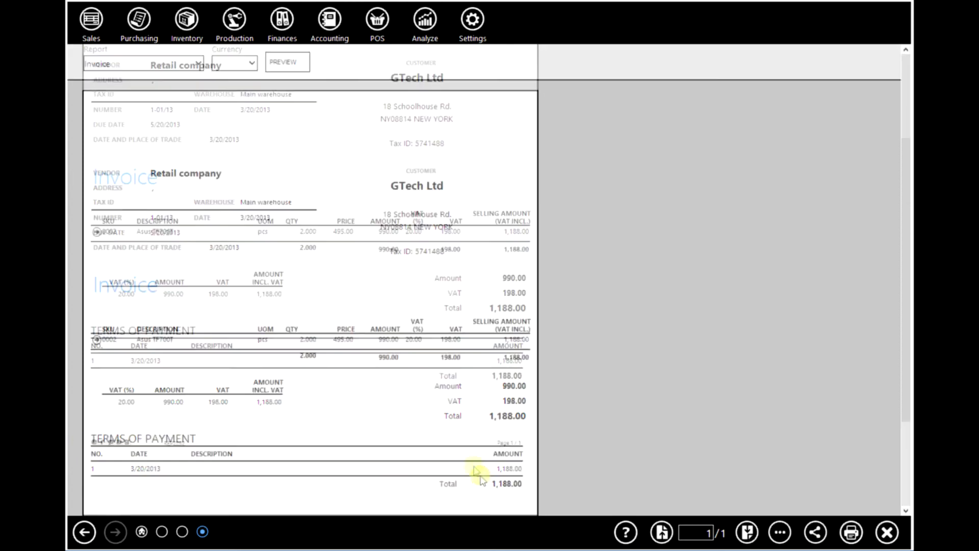
scroll(438, 421, up, 2)
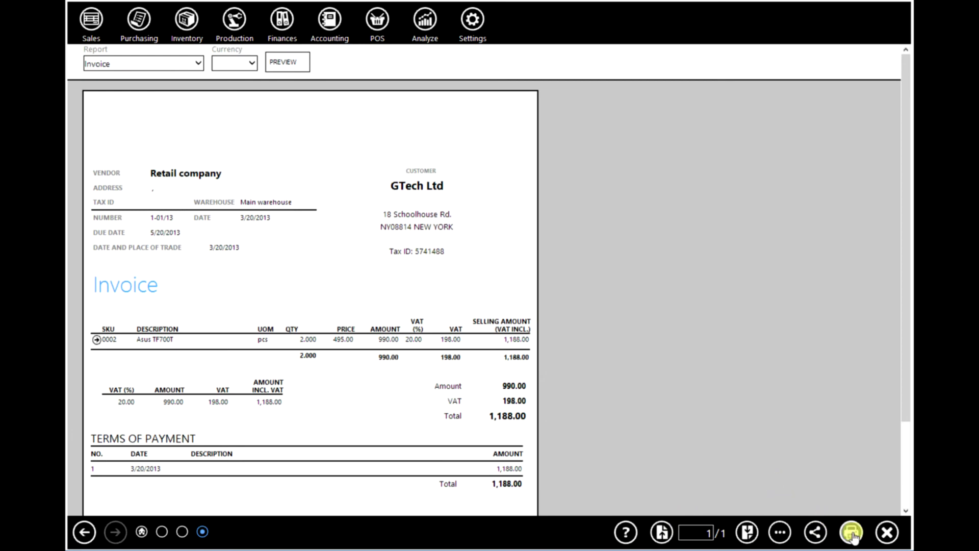
click(816, 532)
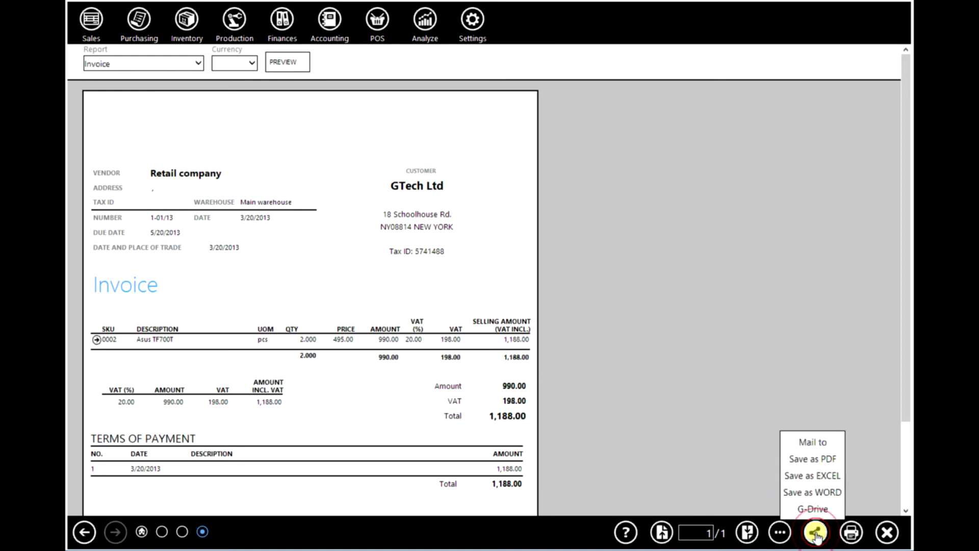
click(781, 533)
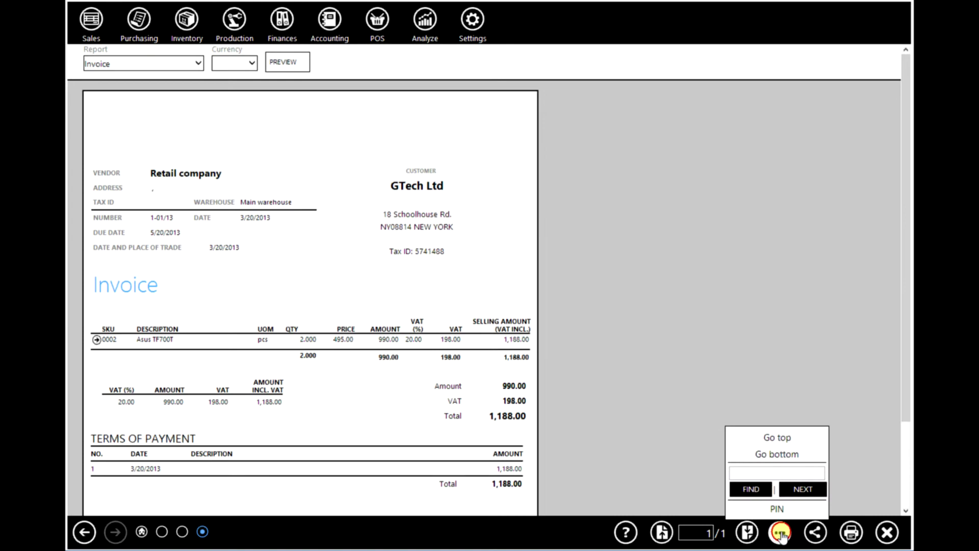
click(780, 533)
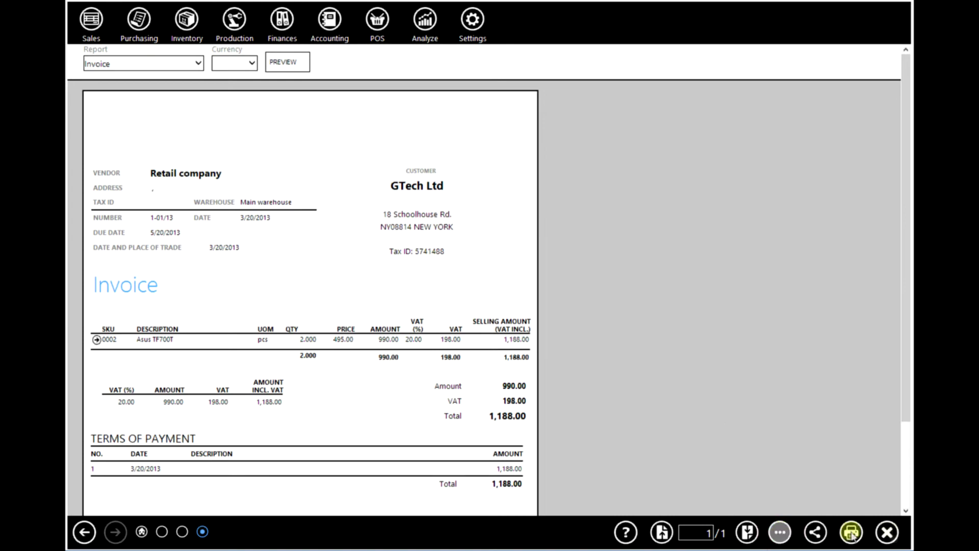
click(199, 64)
- Preview the Journal voucher for invoice 1-01/13, balanced at 2,178.00, then close it
click(118, 138)
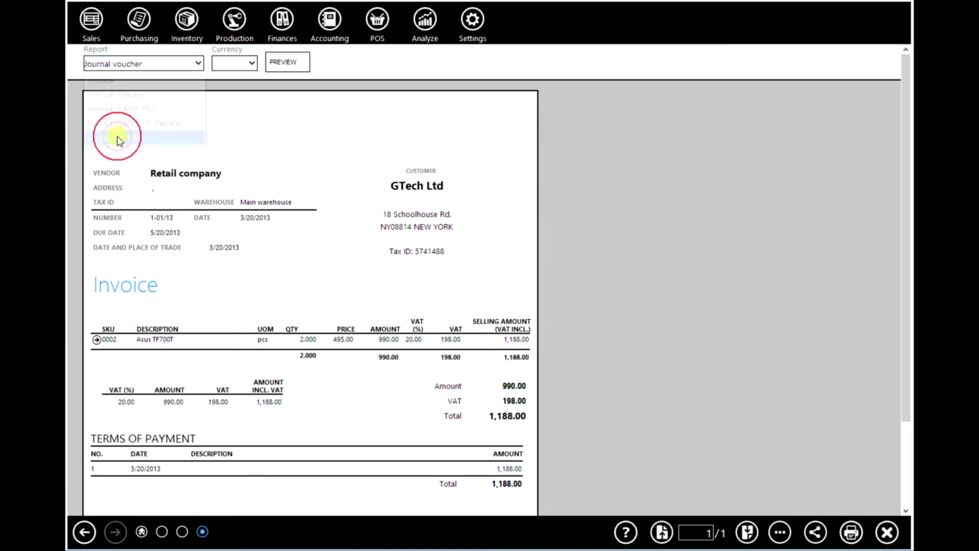
click(283, 64)
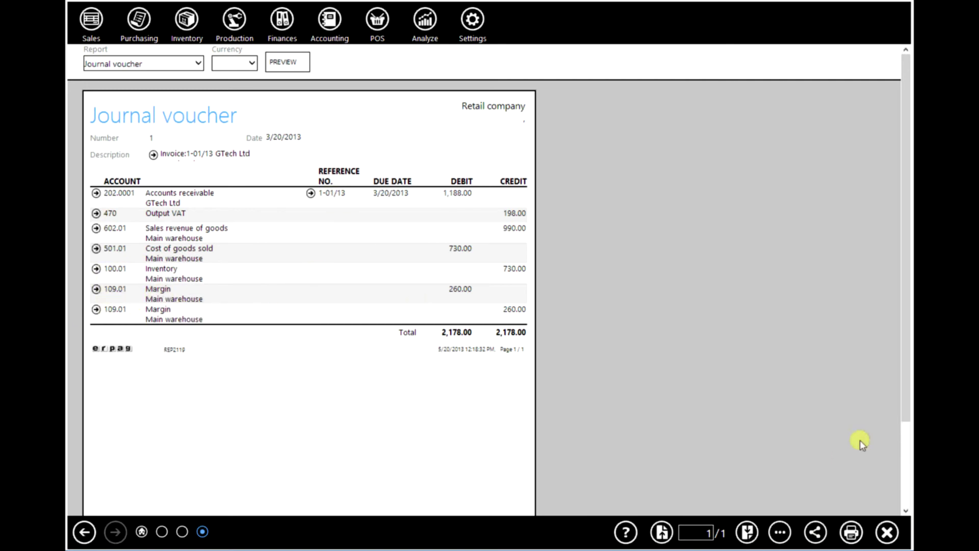
click(890, 536)
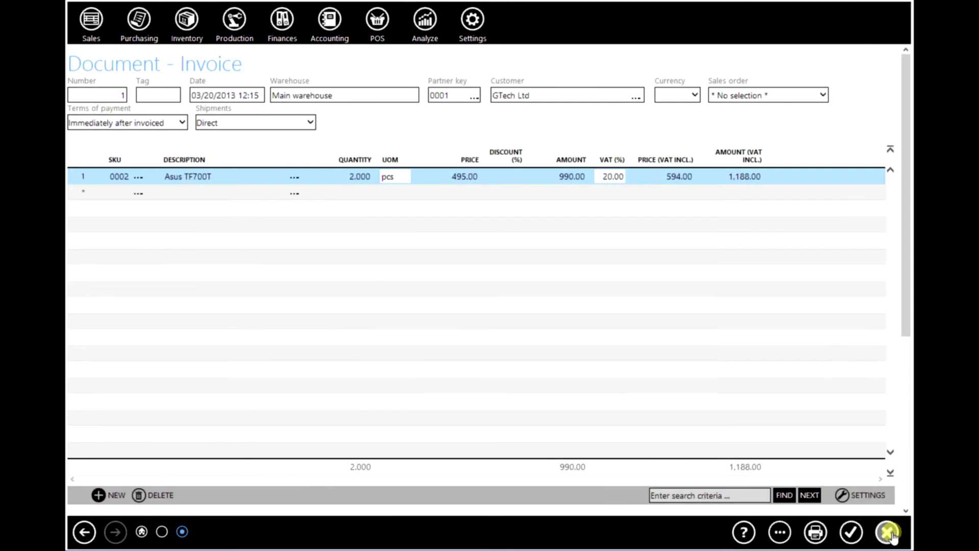
- Close the GTech Ltd invoice and the List - Invoices view to return Home
click(890, 533)
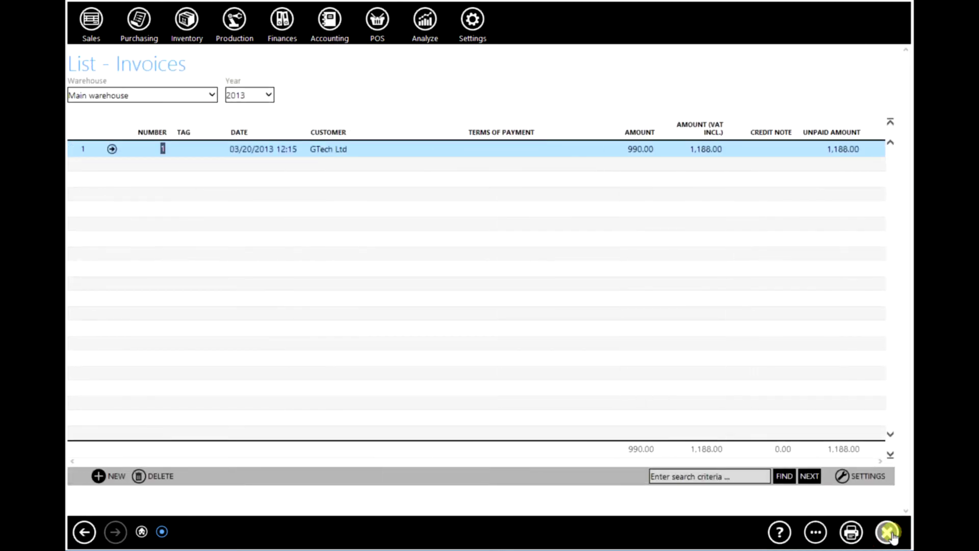
click(890, 533)
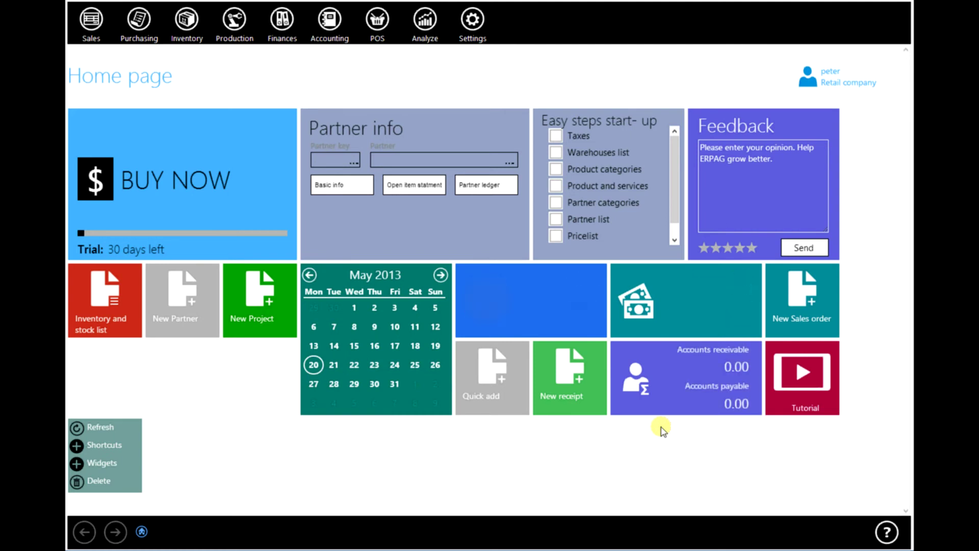
- Upload TemplateCompanyLogo.png as the company header logo in the Admin Panel
click(473, 23)
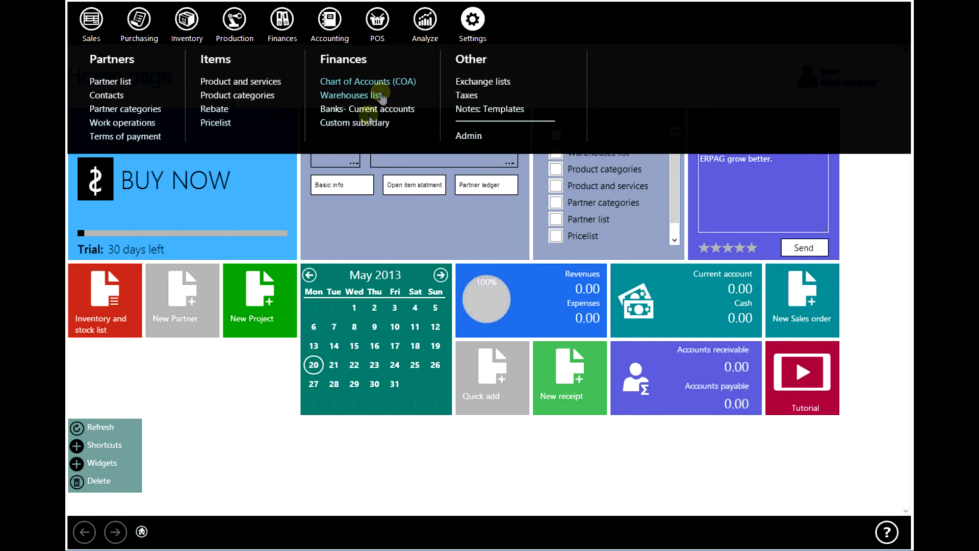
click(479, 136)
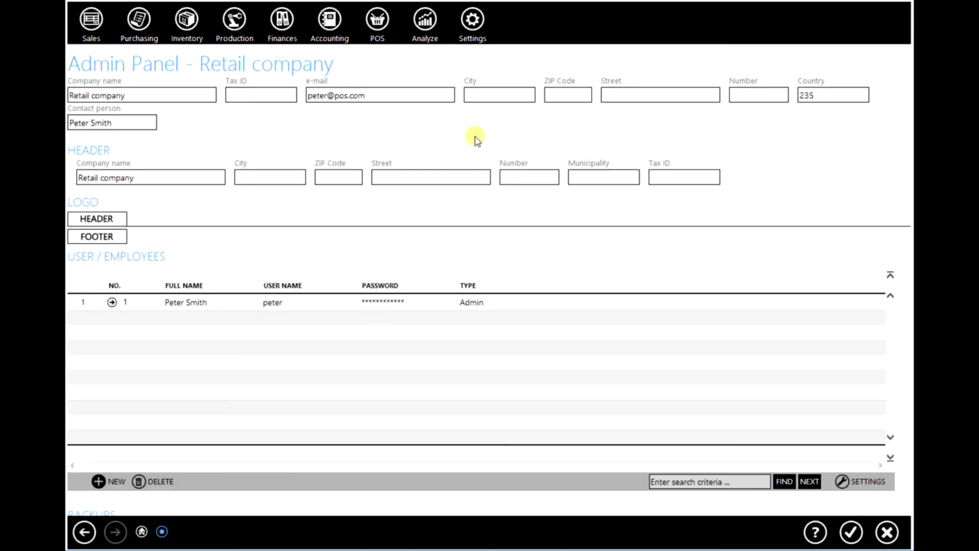
click(102, 219)
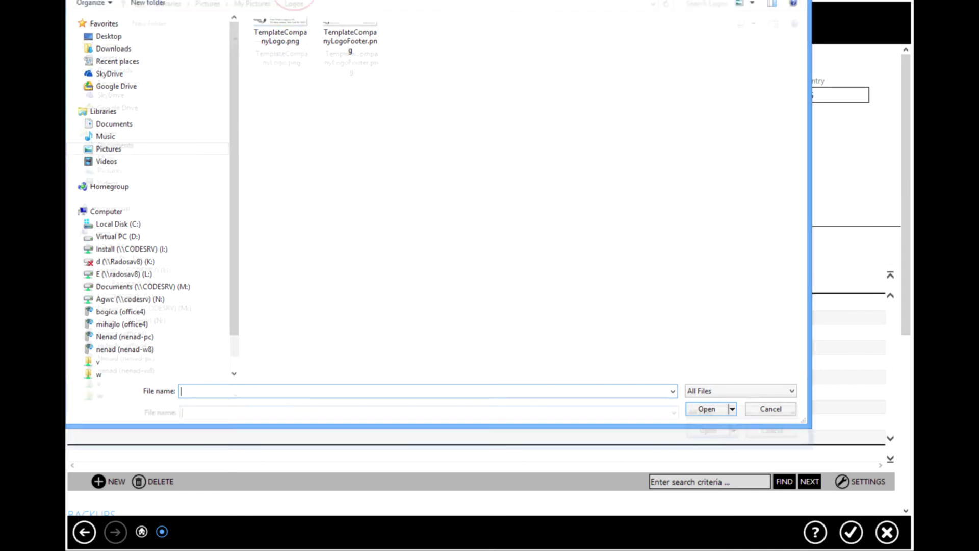
click(277, 65)
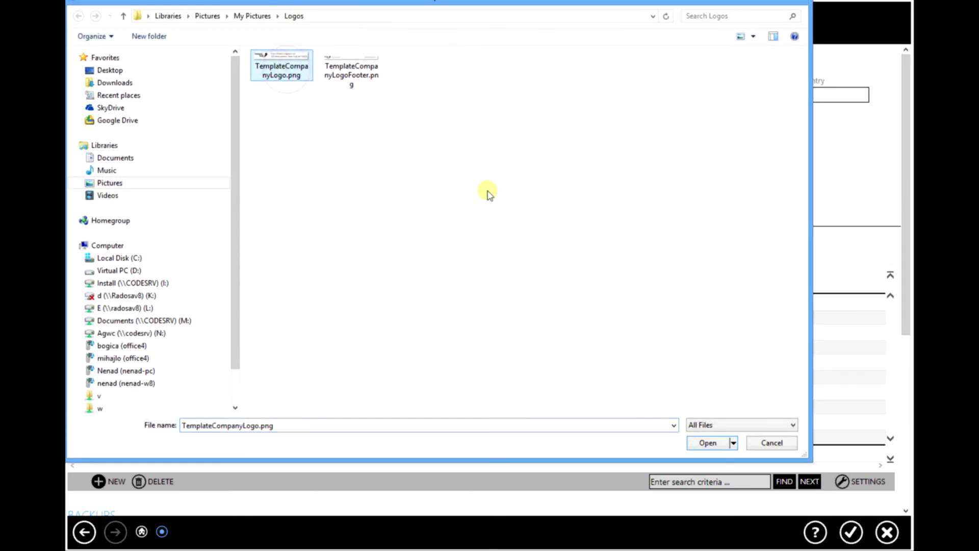
click(704, 443)
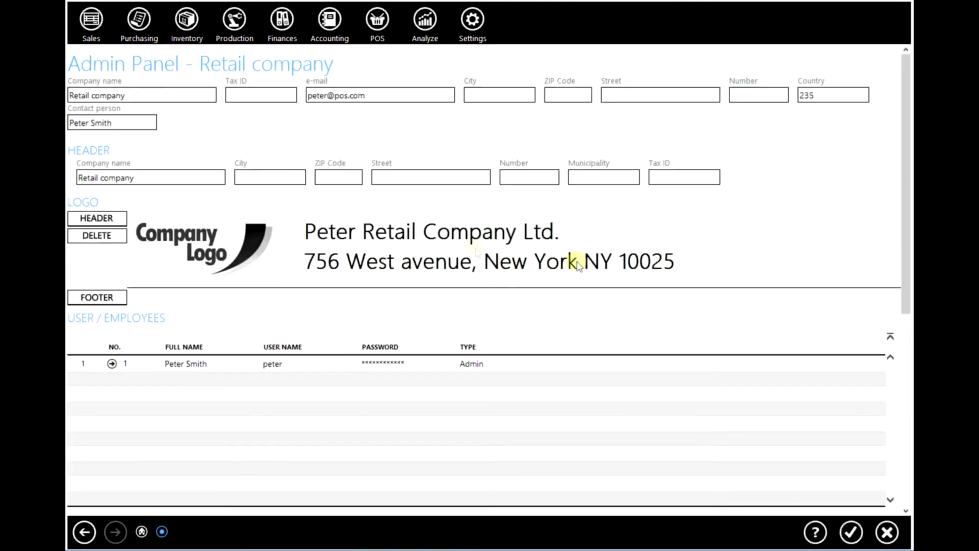
- Upload TemplateCompanyLogoFooter.png as the footer logo and save the company settings
click(96, 298)
click(380, 66)
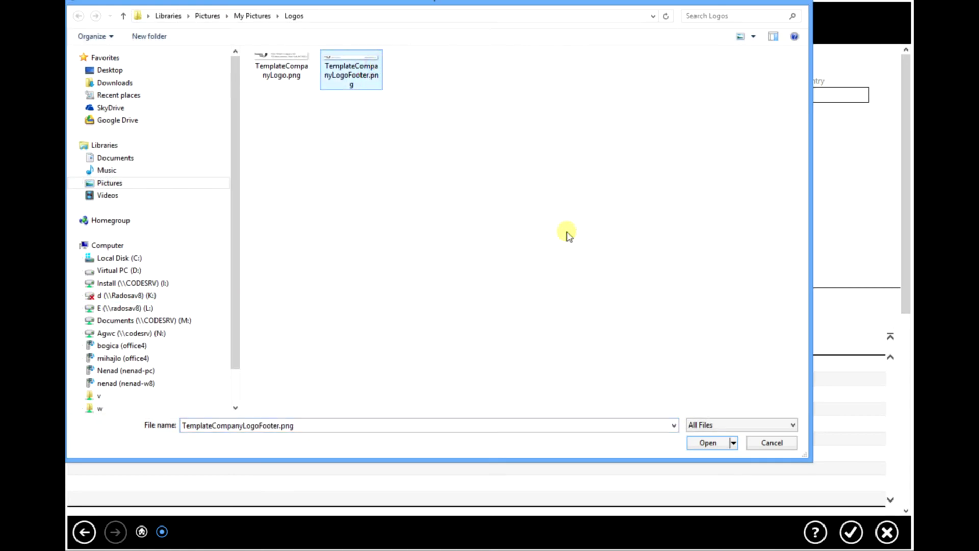
click(713, 443)
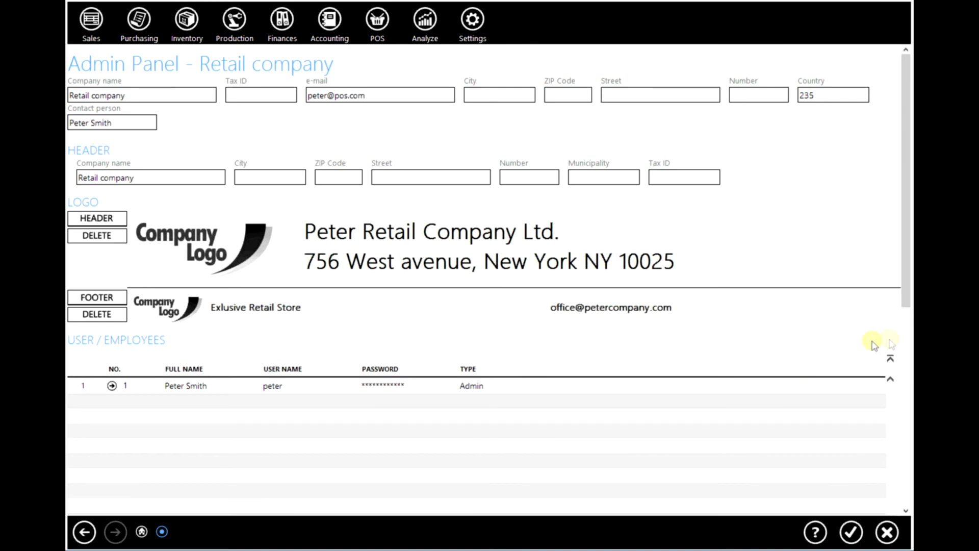
click(855, 534)
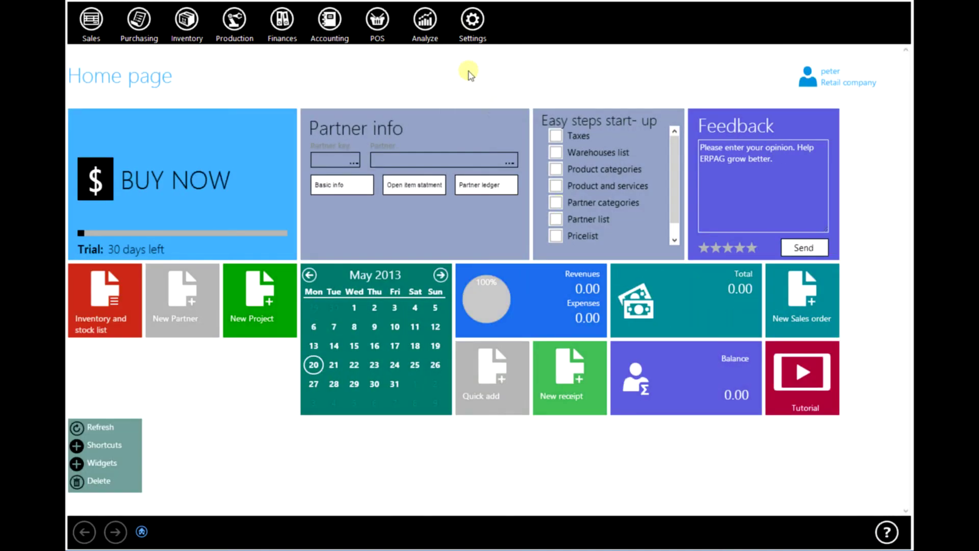
- Name payment term 1 'Montly' and set its amount remained to 50.00%
click(472, 20)
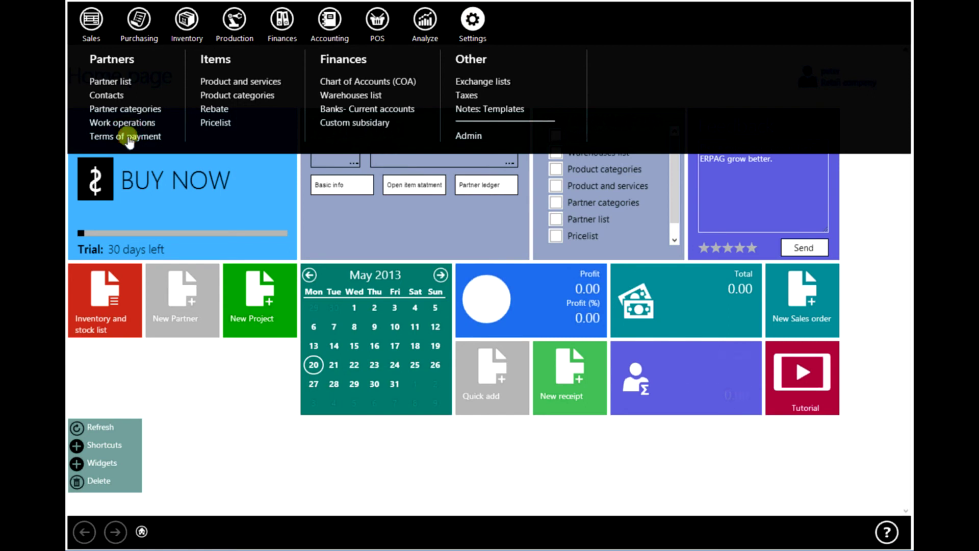
click(126, 136)
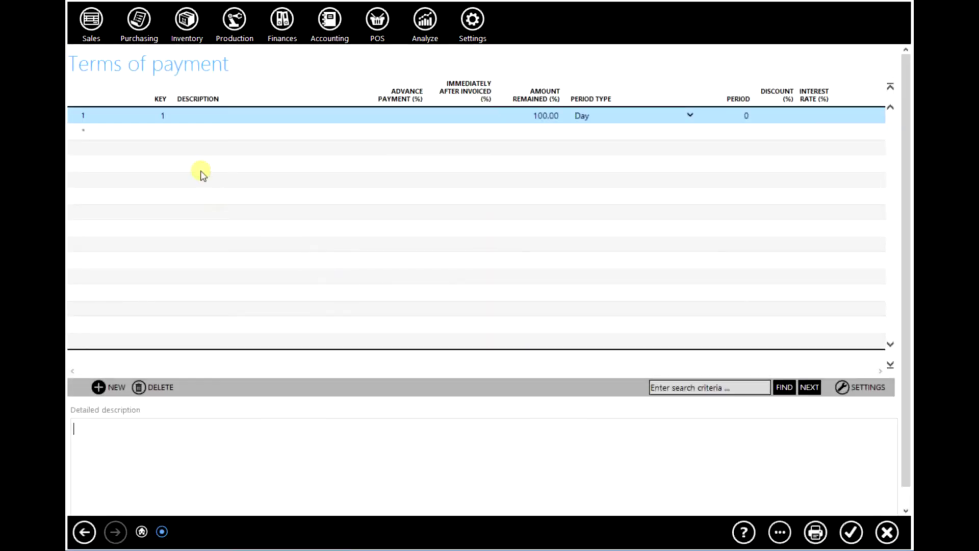
click(210, 116)
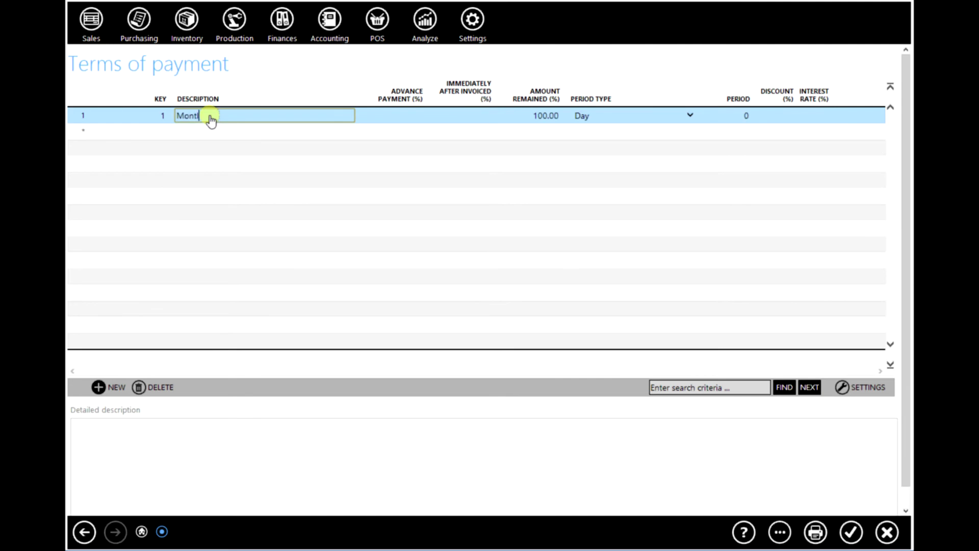
key(Tab)
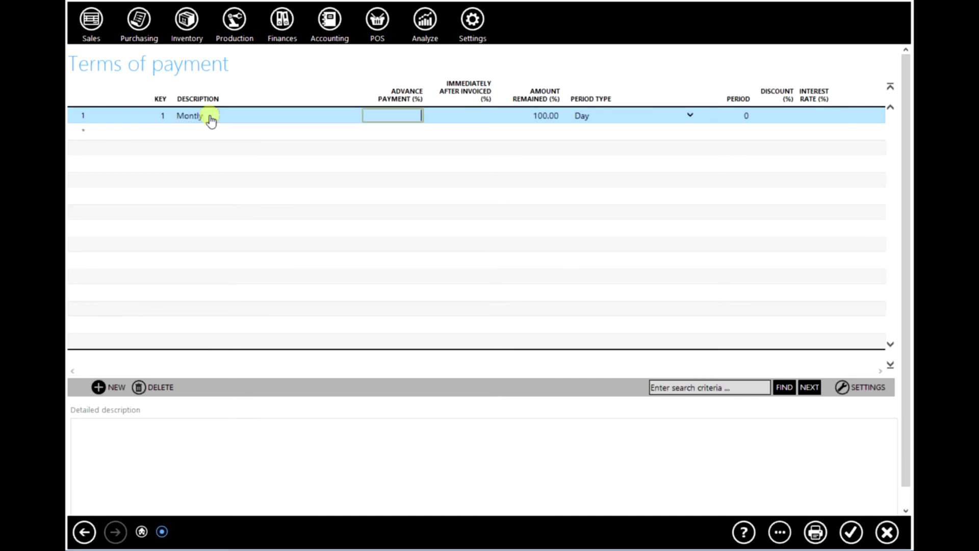
key(Tab)
key(Tab)
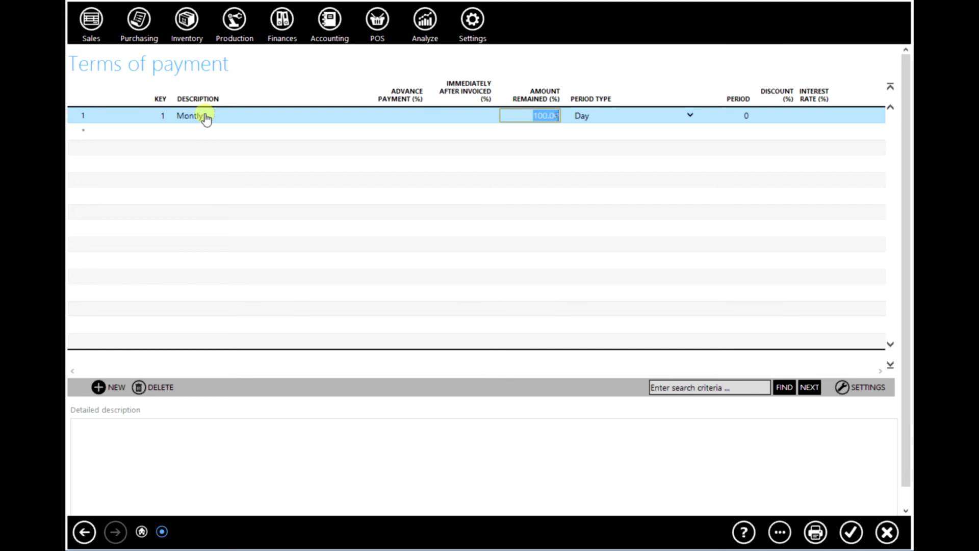
key(Tab)
- Give the Montly term period type Month with a period of 1, and save
click(689, 115)
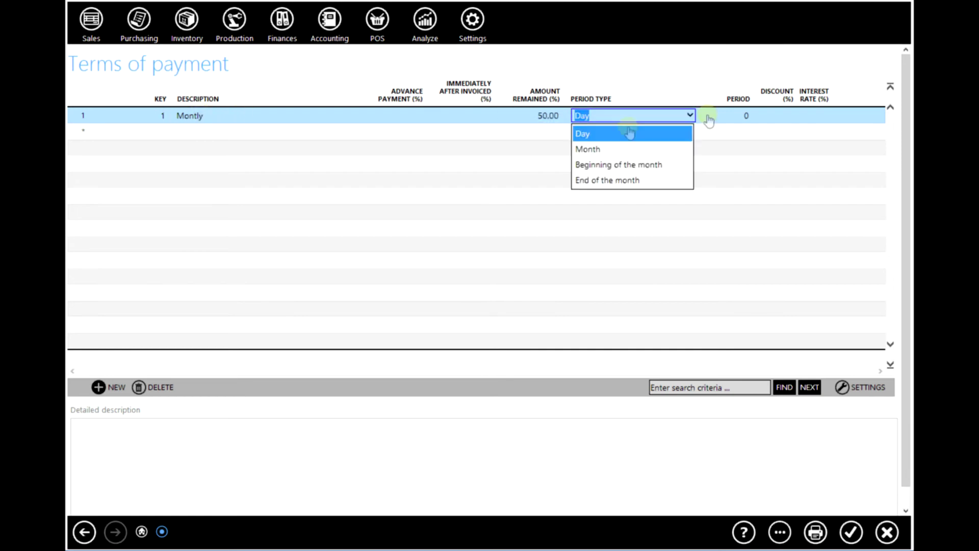
click(600, 149)
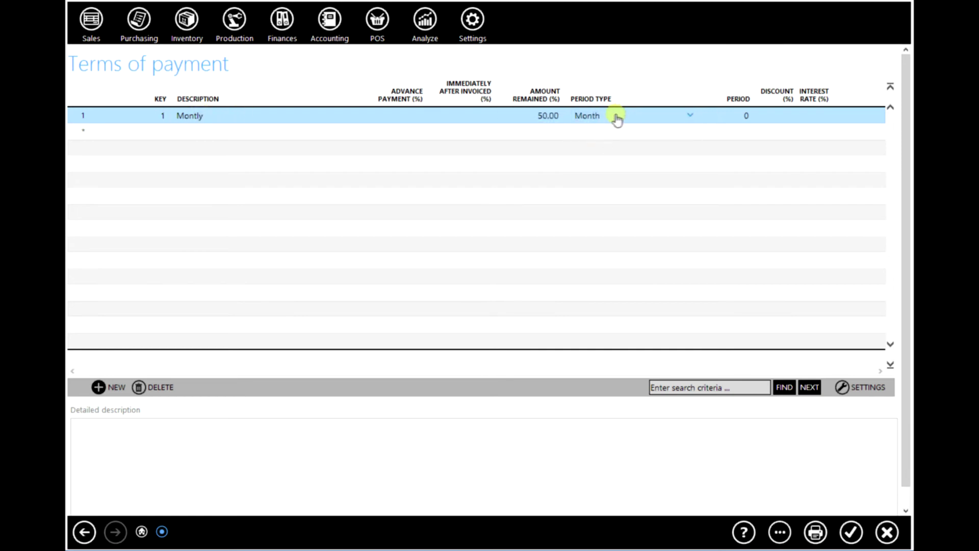
click(505, 119)
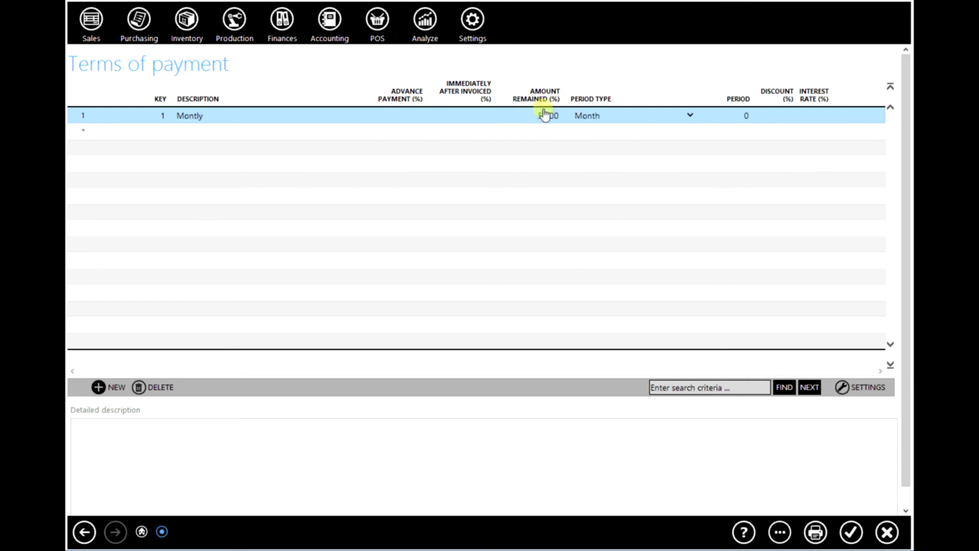
click(729, 119)
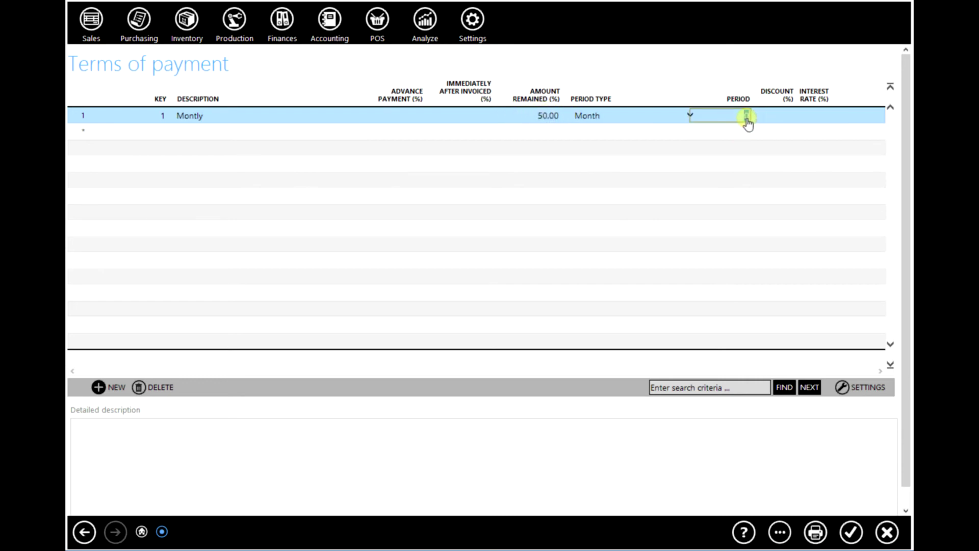
text(1)
key(Tab)
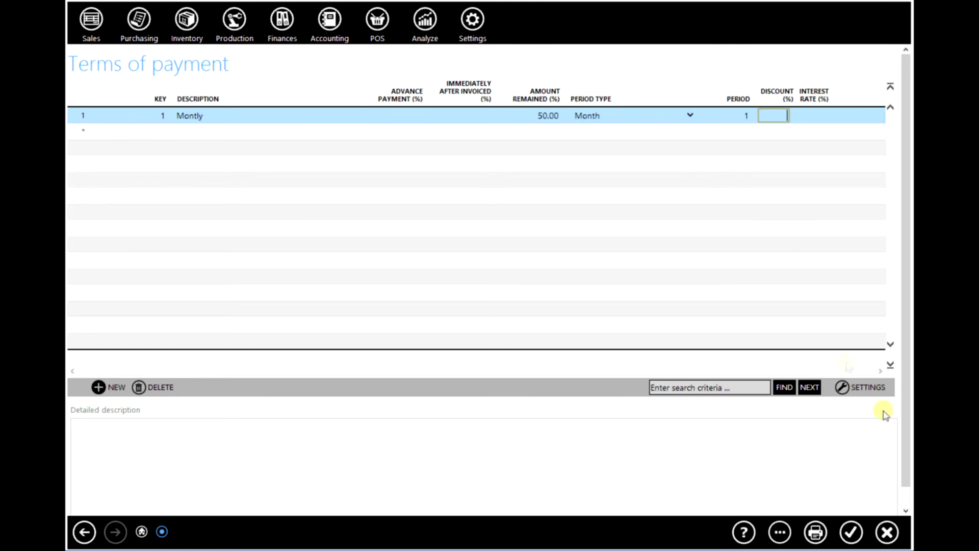
click(851, 533)
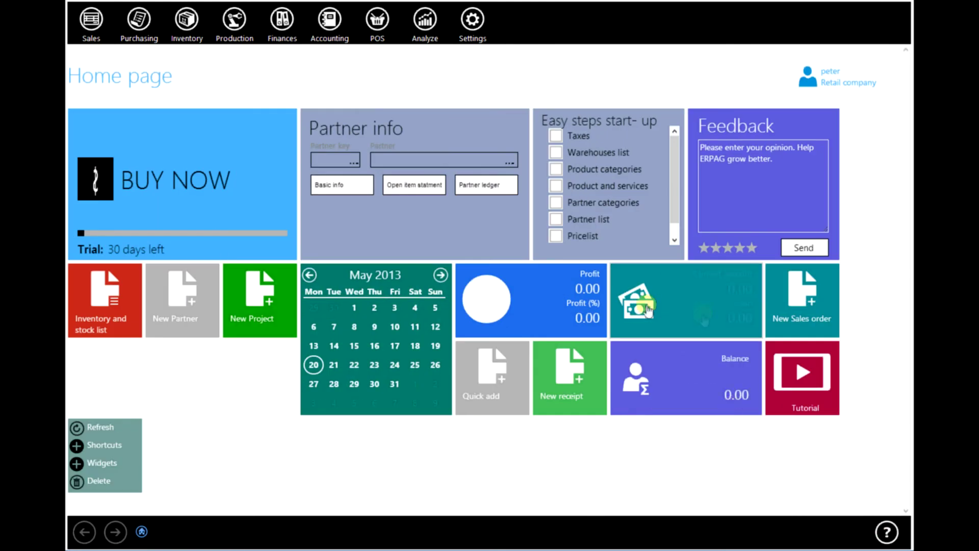
- Start a new sales order for GTech Ltd with Montly terms of payment
click(91, 18)
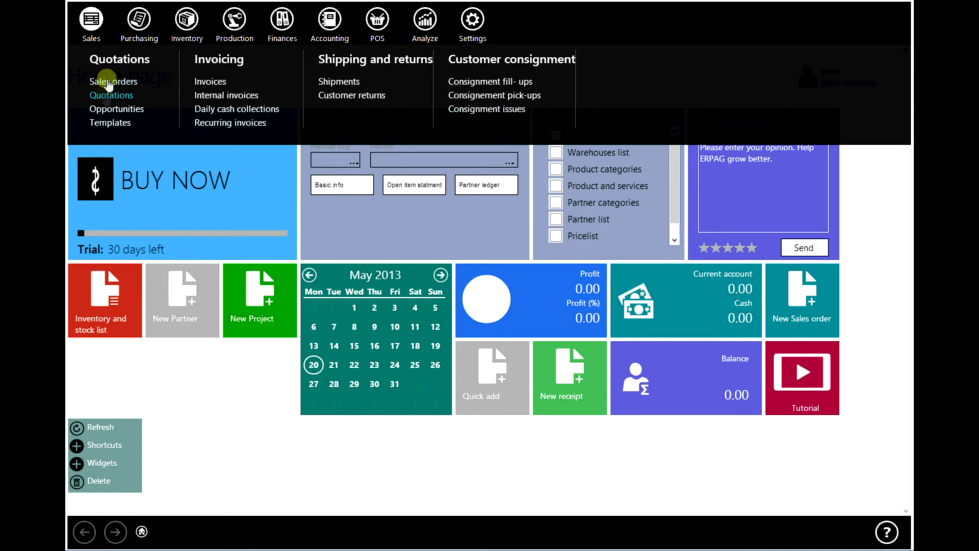
click(107, 79)
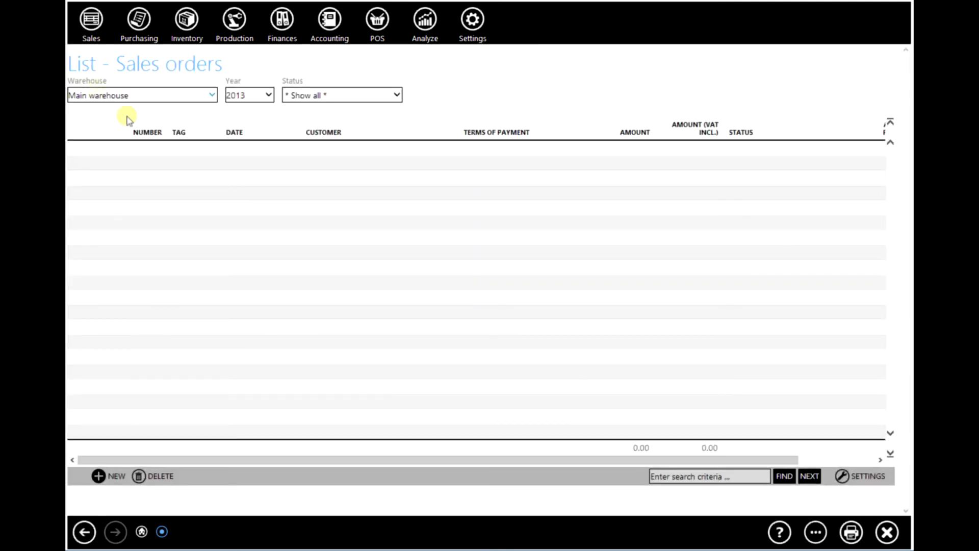
click(114, 478)
click(120, 437)
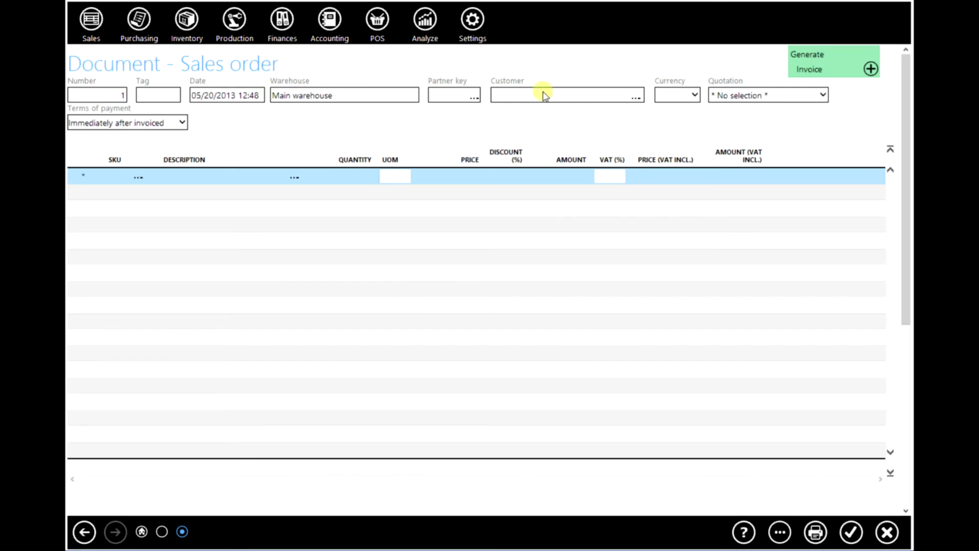
click(564, 93)
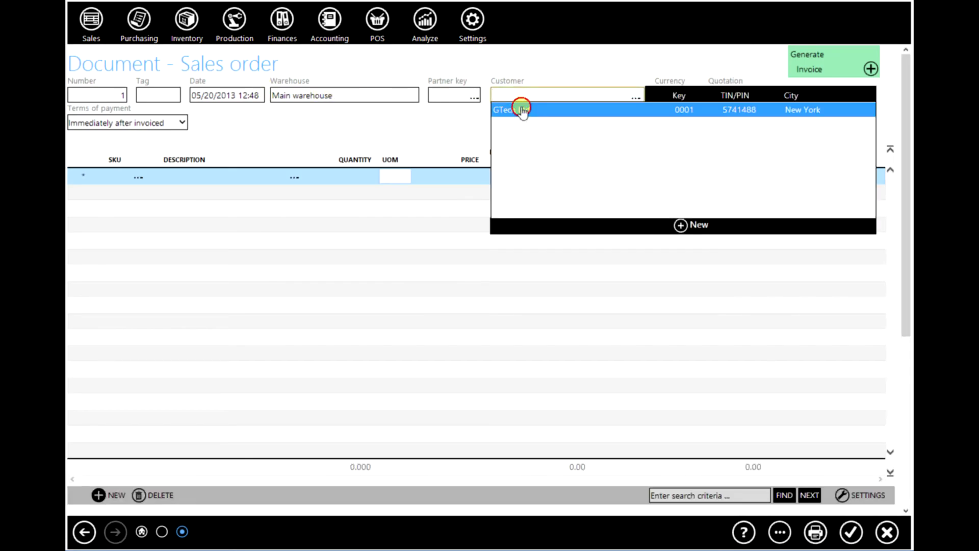
click(520, 106)
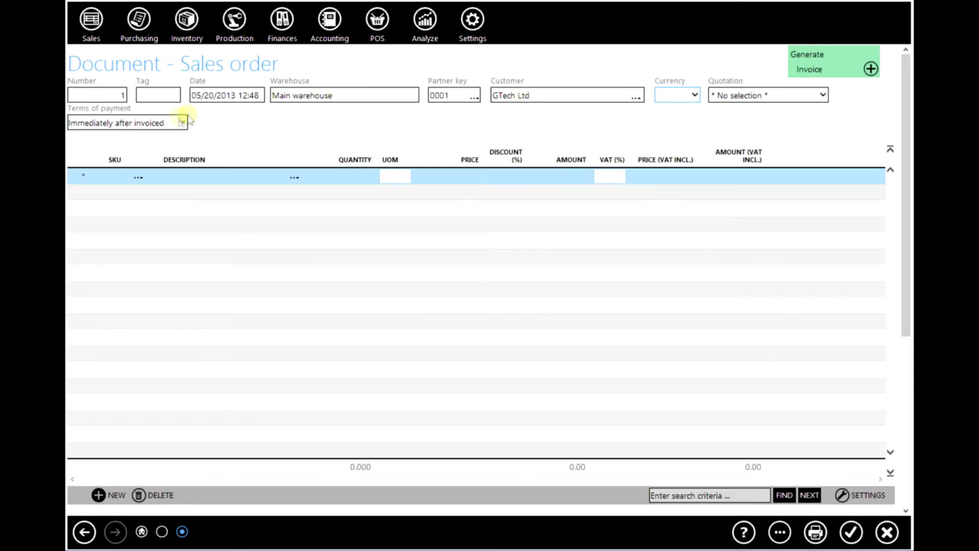
click(164, 121)
click(94, 153)
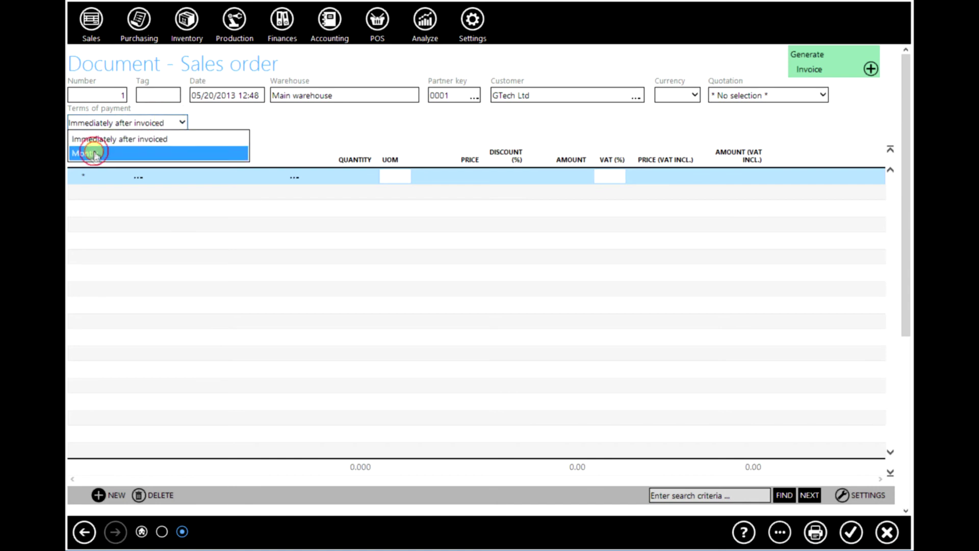
- Add 2 Microsoft Surface and 3 Asus TF700T lines, then preview the order printout
click(121, 176)
click(136, 193)
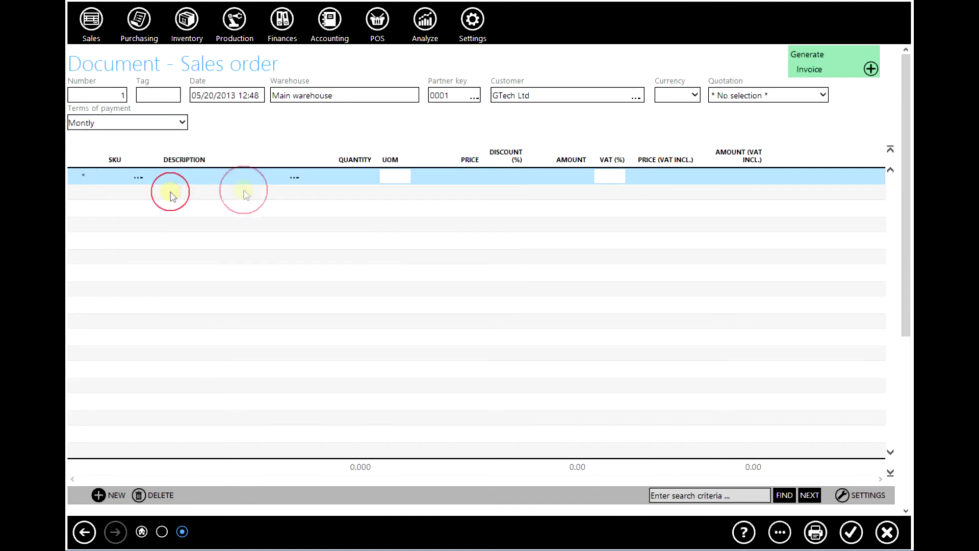
click(357, 178)
key(Return)
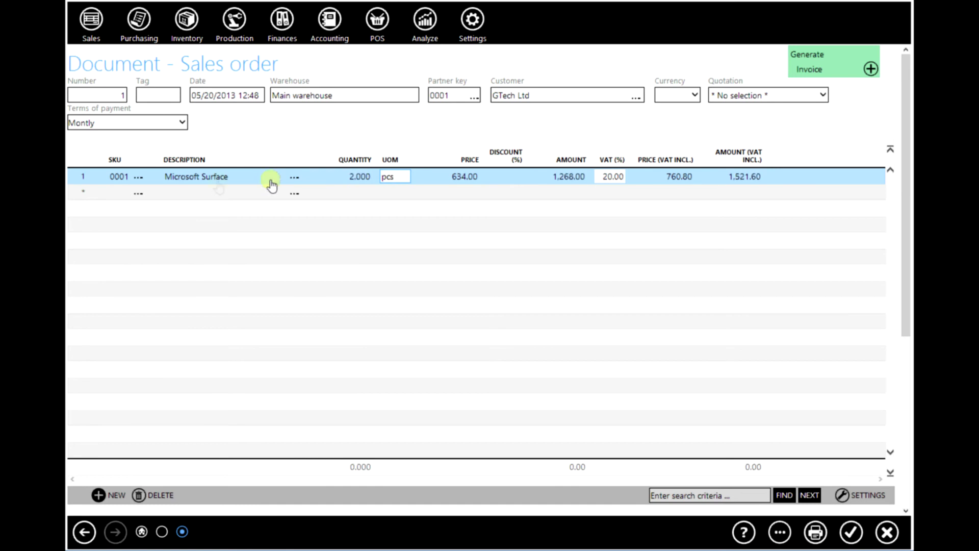
click(121, 194)
click(134, 223)
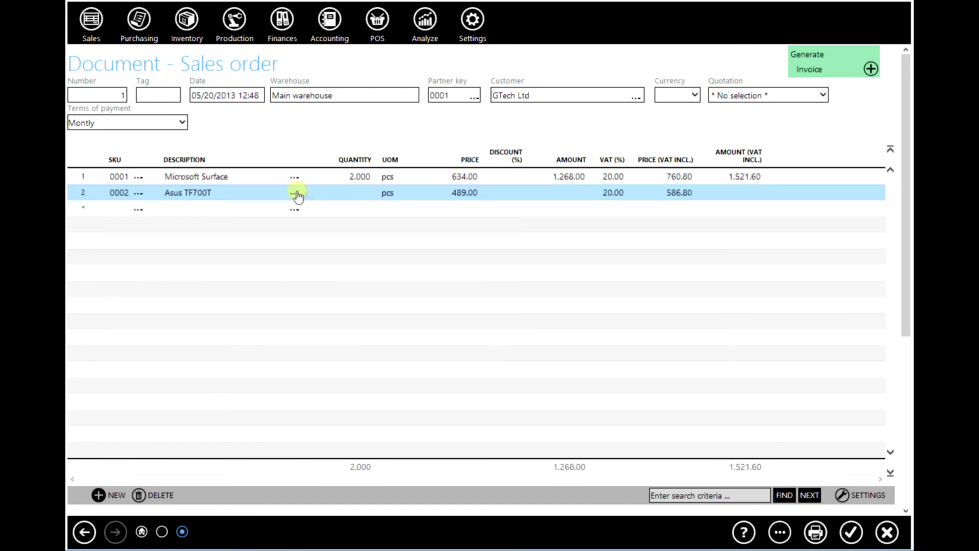
click(360, 200)
text(3)
key(Tab)
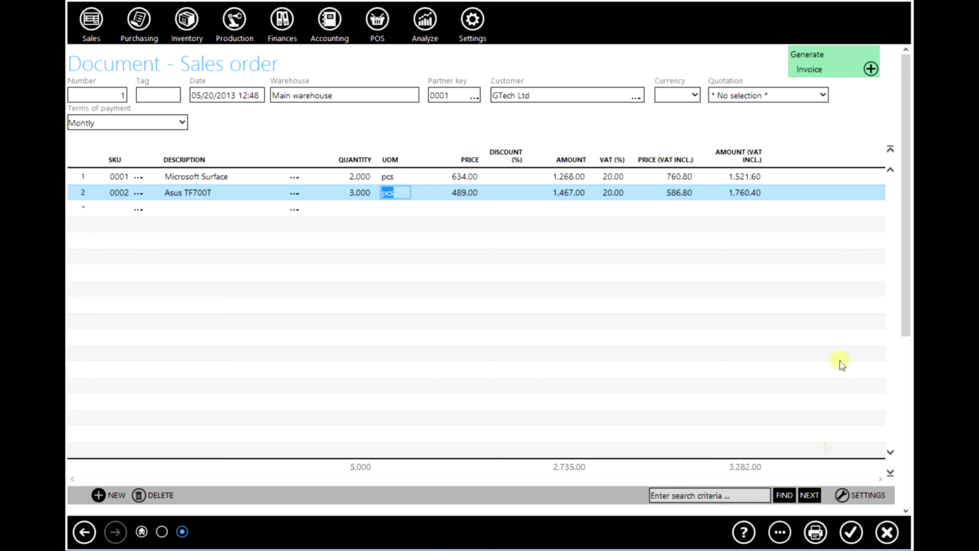
click(815, 532)
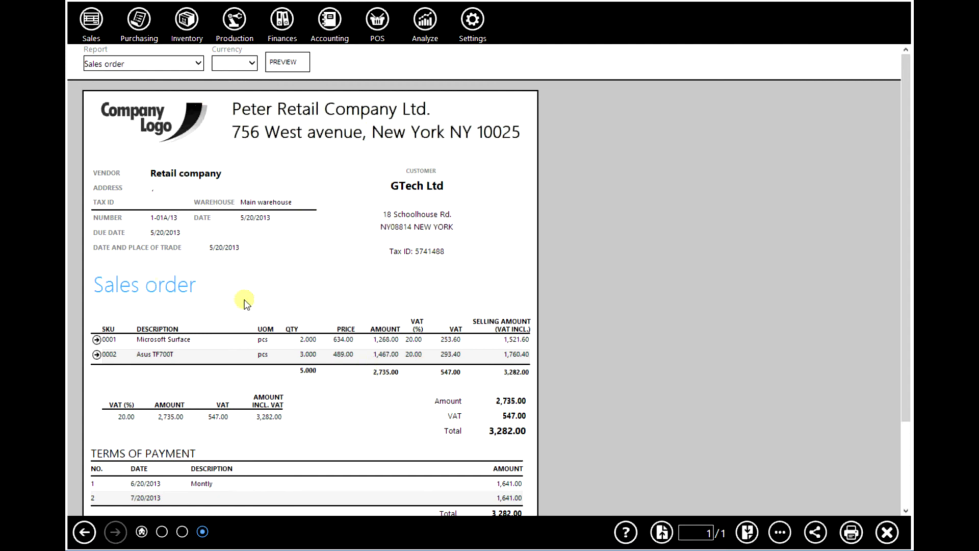
- Review the GTech Ltd sales order printout with its two monthly instalments, then return to order 1
scroll(275, 288, down, 2)
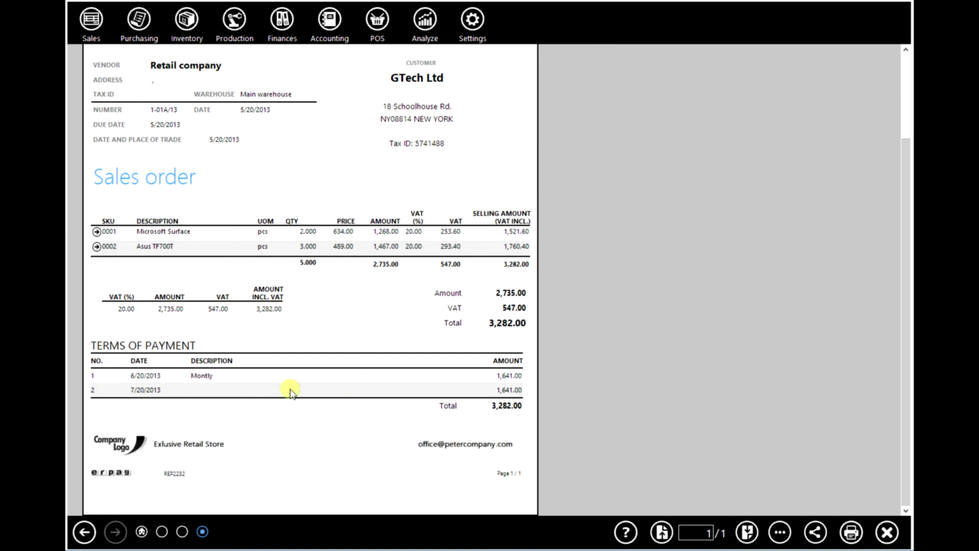
click(887, 532)
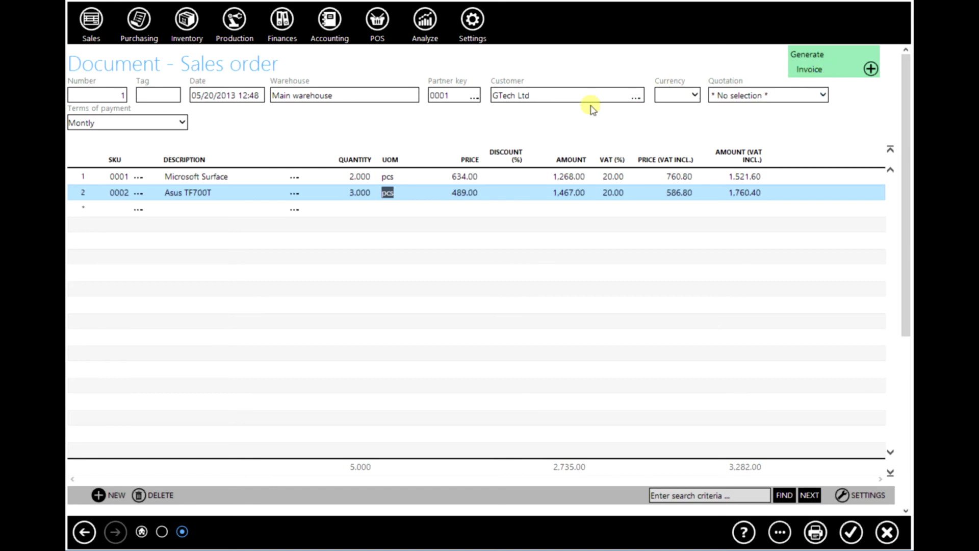
- Generate invoice 2 for GTech Ltd, confirming it is linked to sales order 1-01/13
click(872, 68)
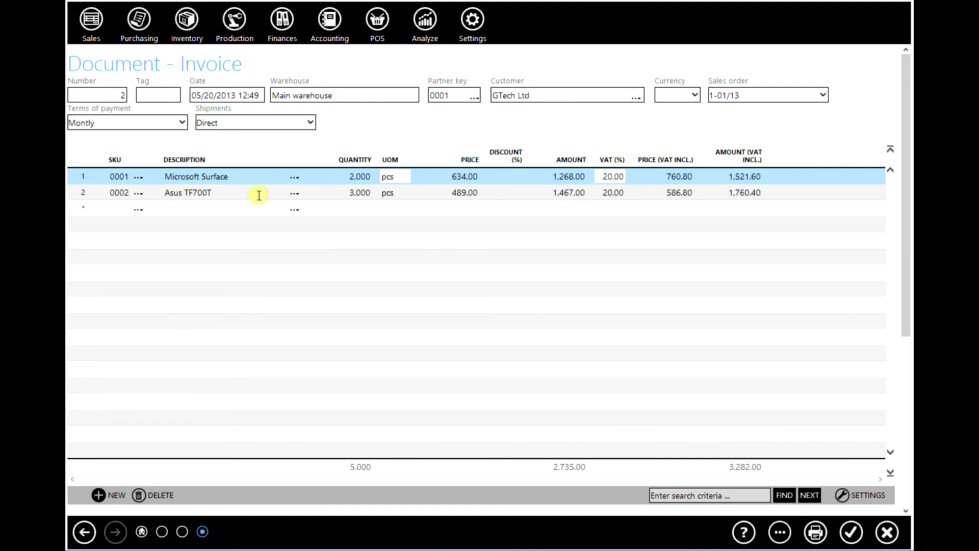
click(750, 96)
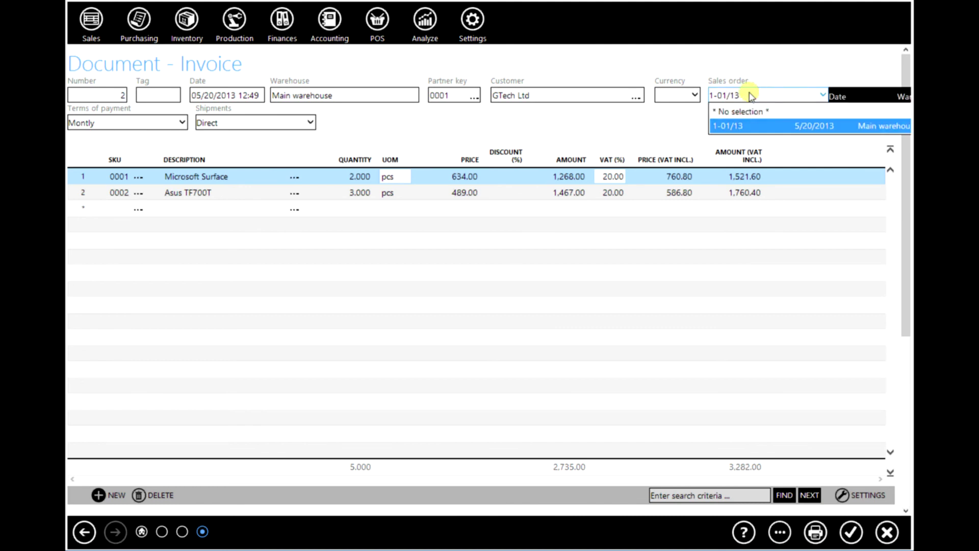
click(750, 96)
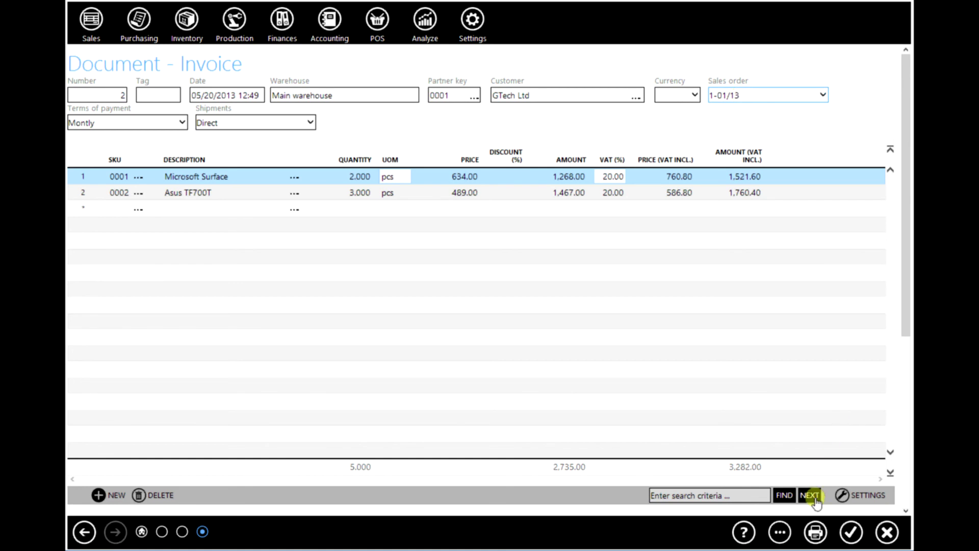
- Preview invoice 2-01/13 with the company logo and switch the report to Journal voucher
click(817, 533)
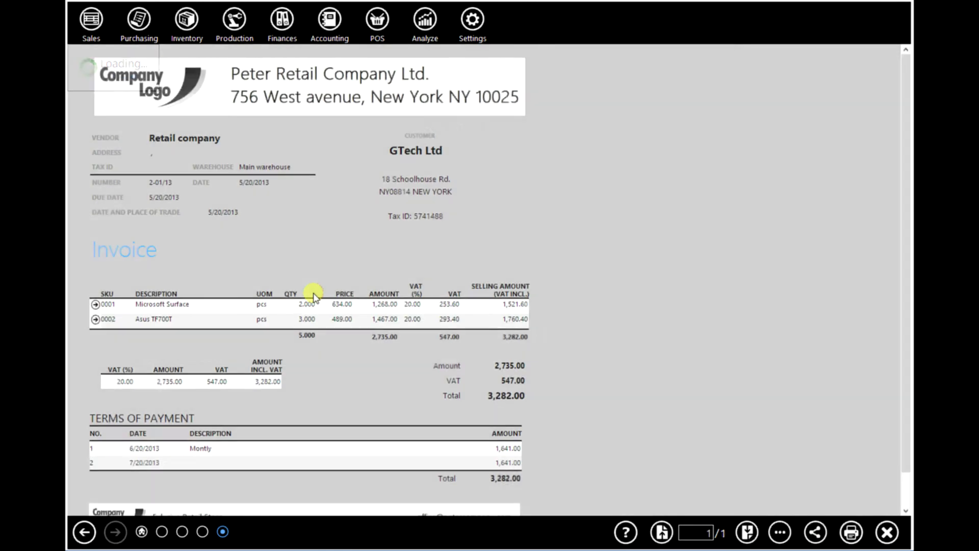
scroll(313, 295, down, 2)
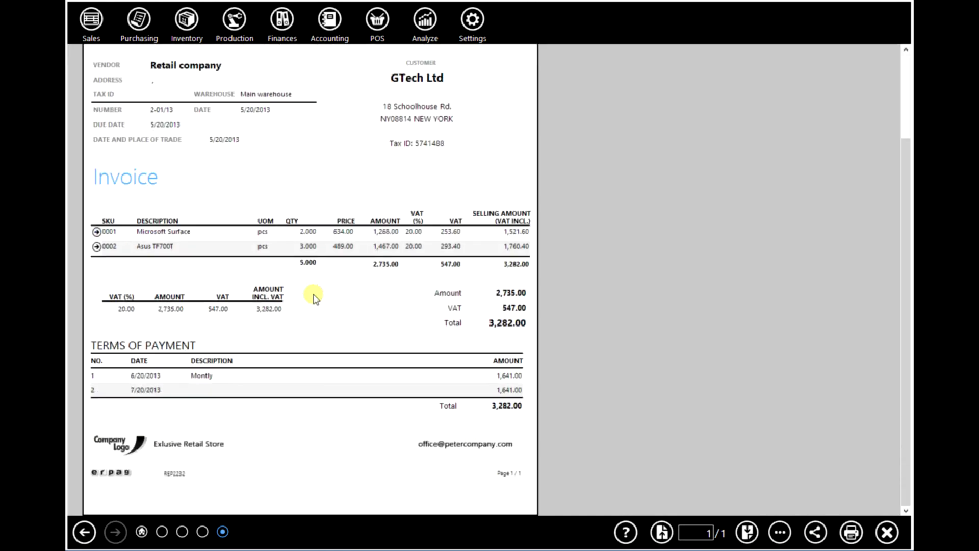
scroll(331, 316, up, 2)
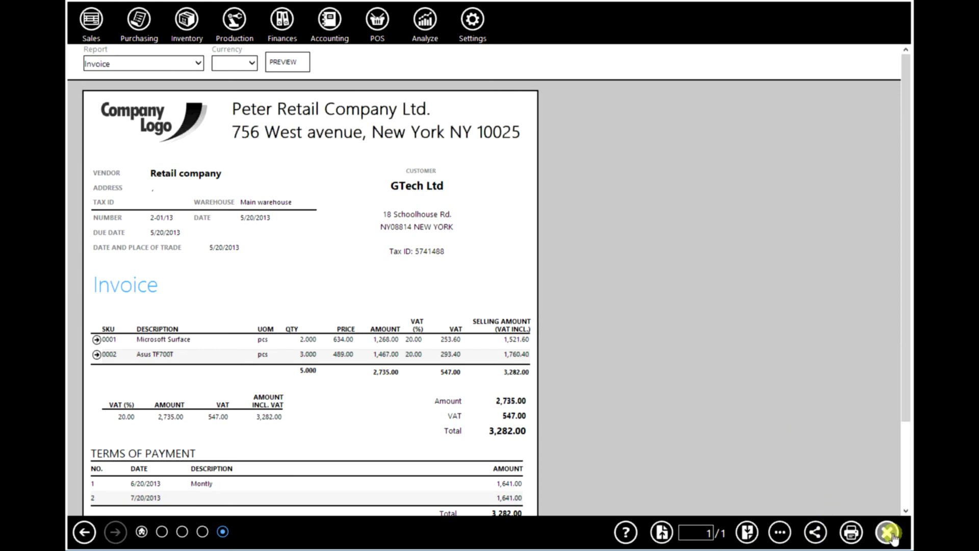
click(198, 63)
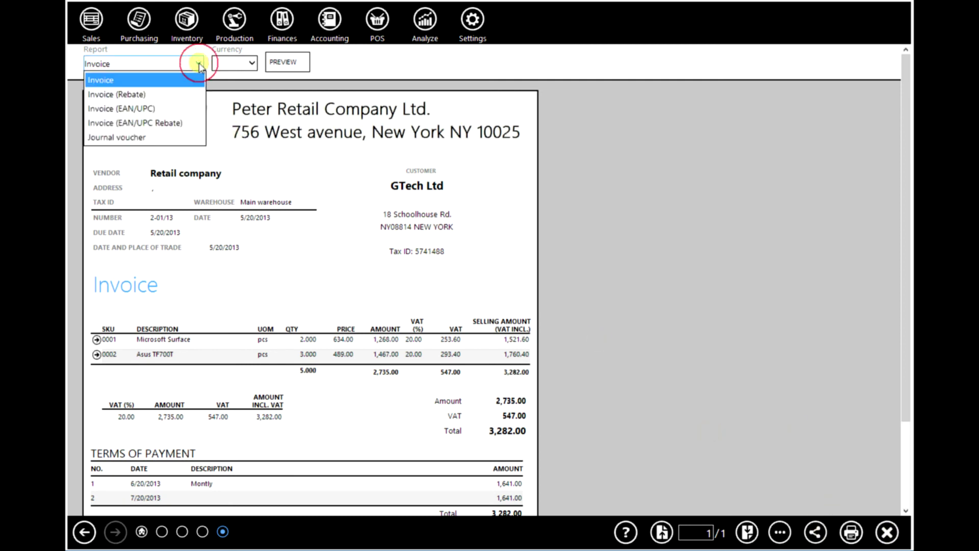
click(150, 137)
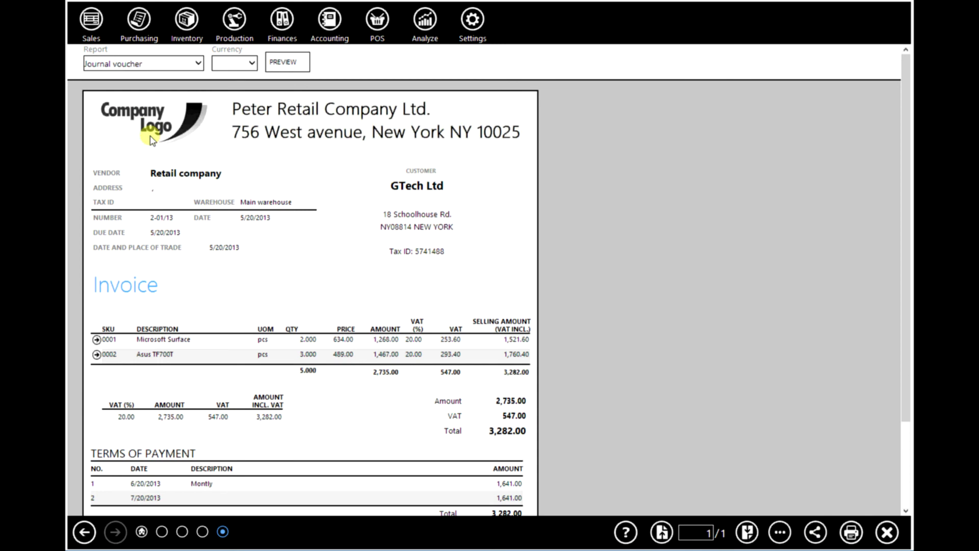
- View the journal voucher balanced at 6,017.00, then close the invoice, order and orders list
click(284, 61)
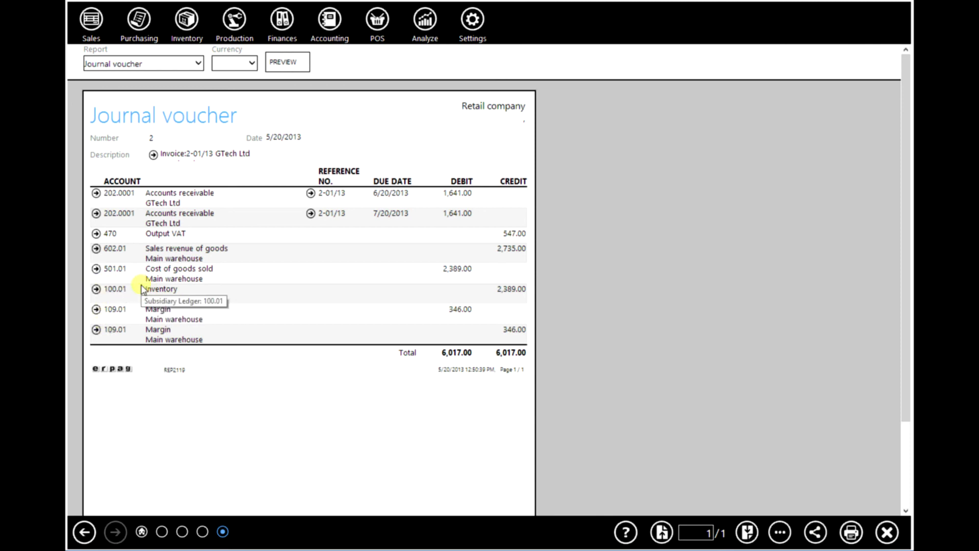
click(887, 533)
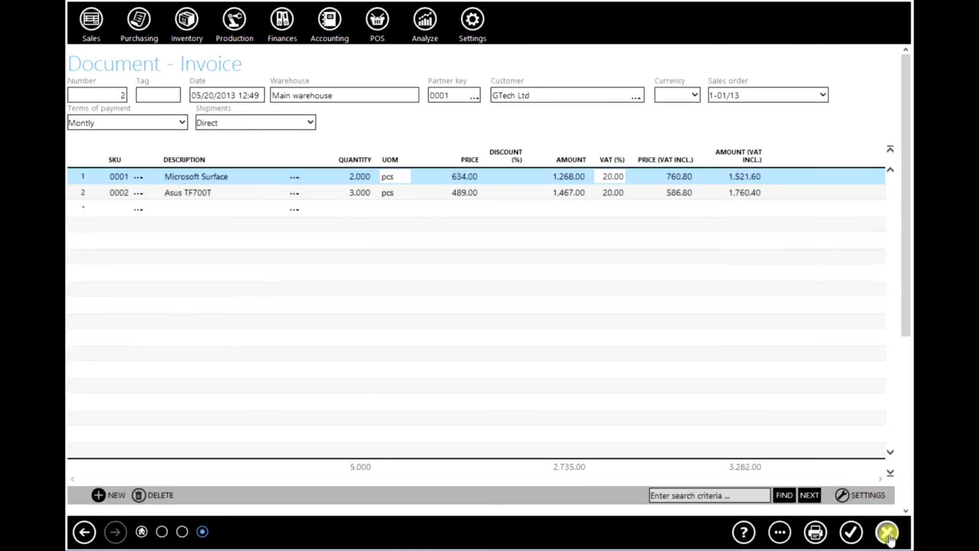
click(888, 533)
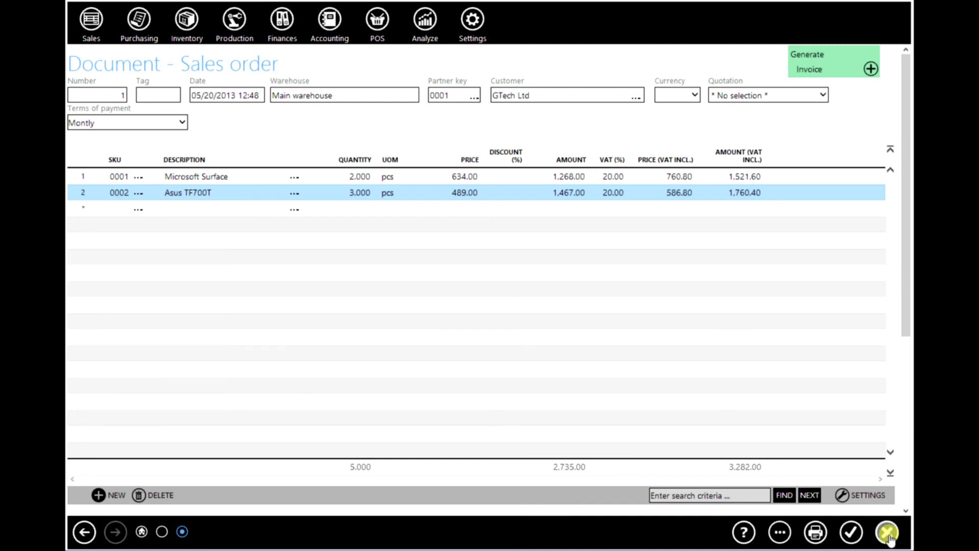
click(887, 533)
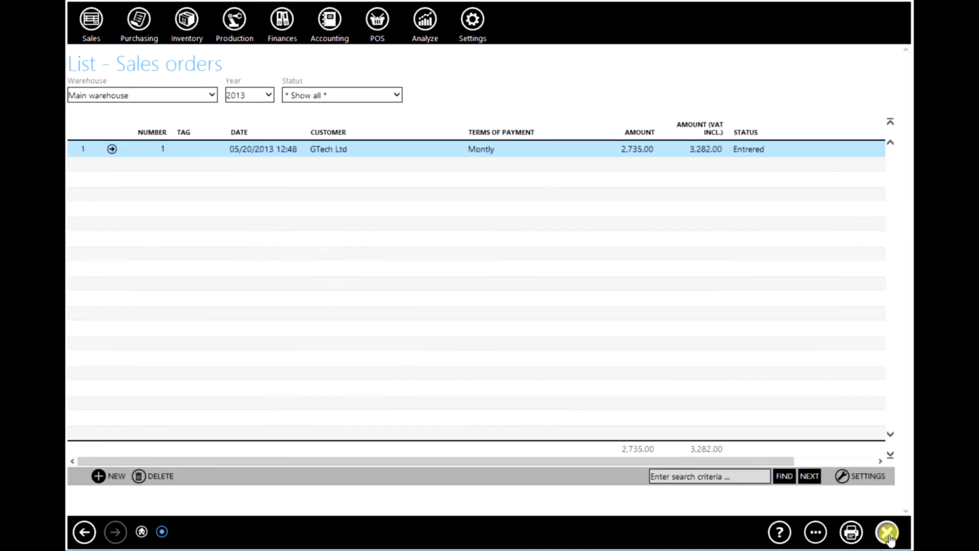
click(888, 534)
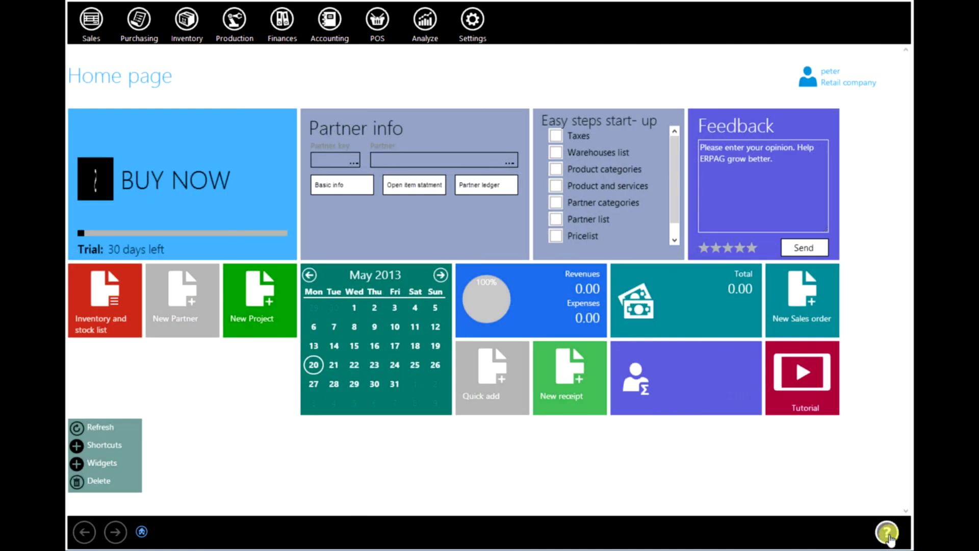